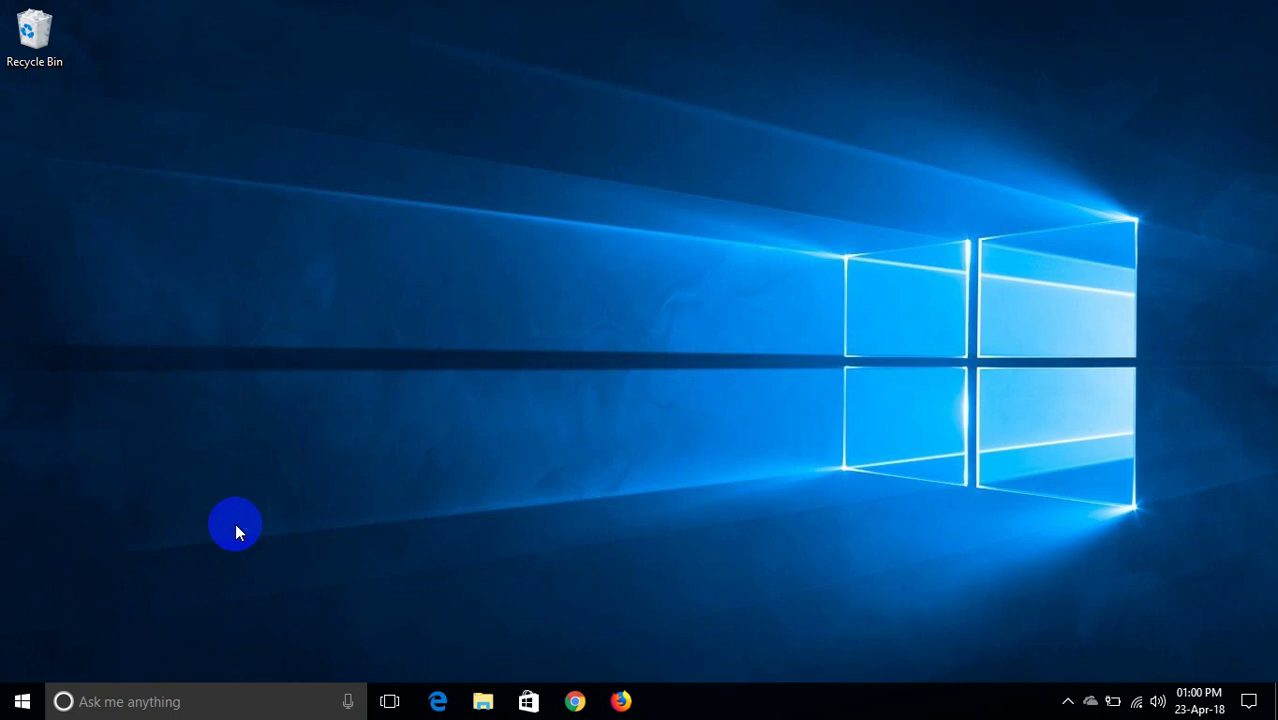
Open Control Panel from the desktop and maximize its window
key(super)
key(super)
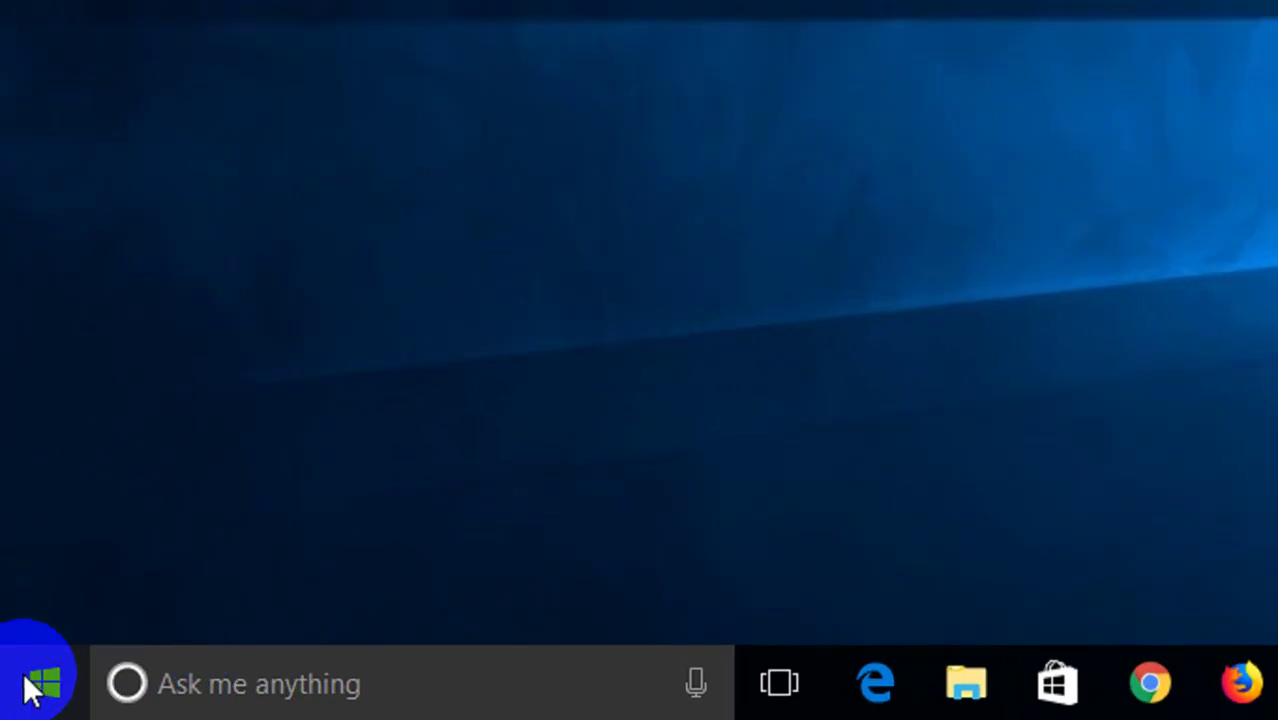
right_click(32, 686)
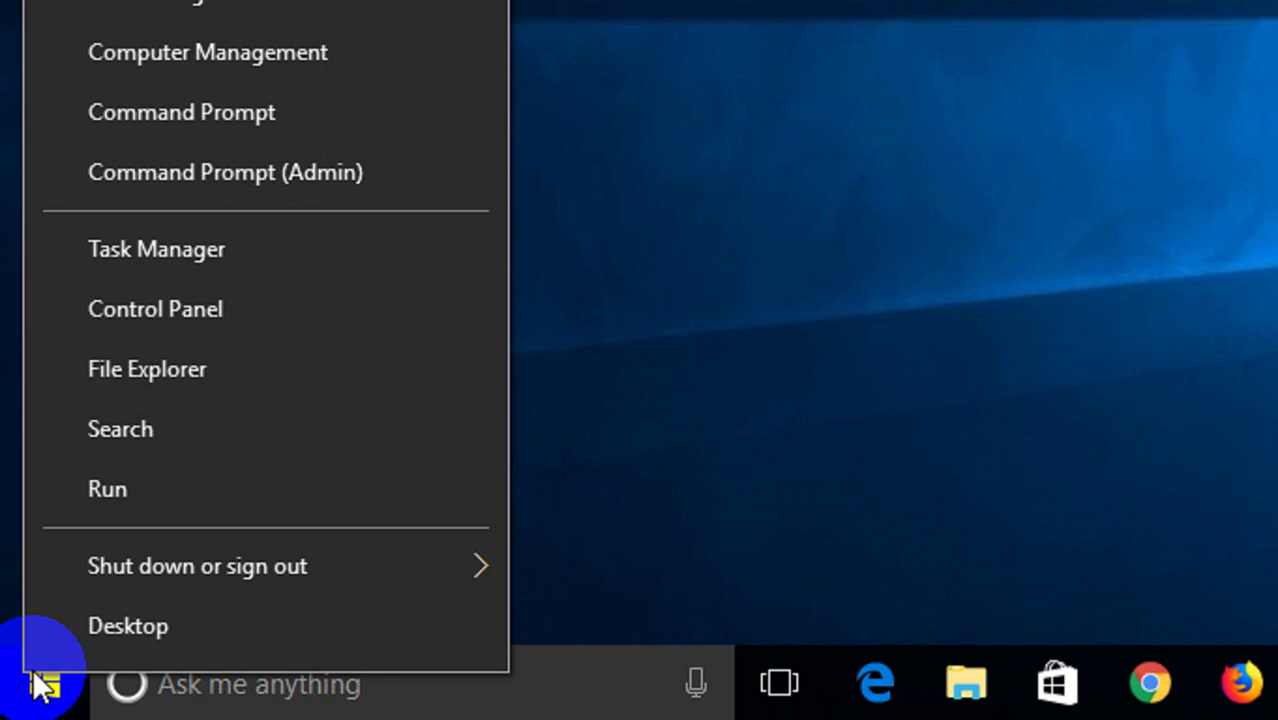
click(122, 309)
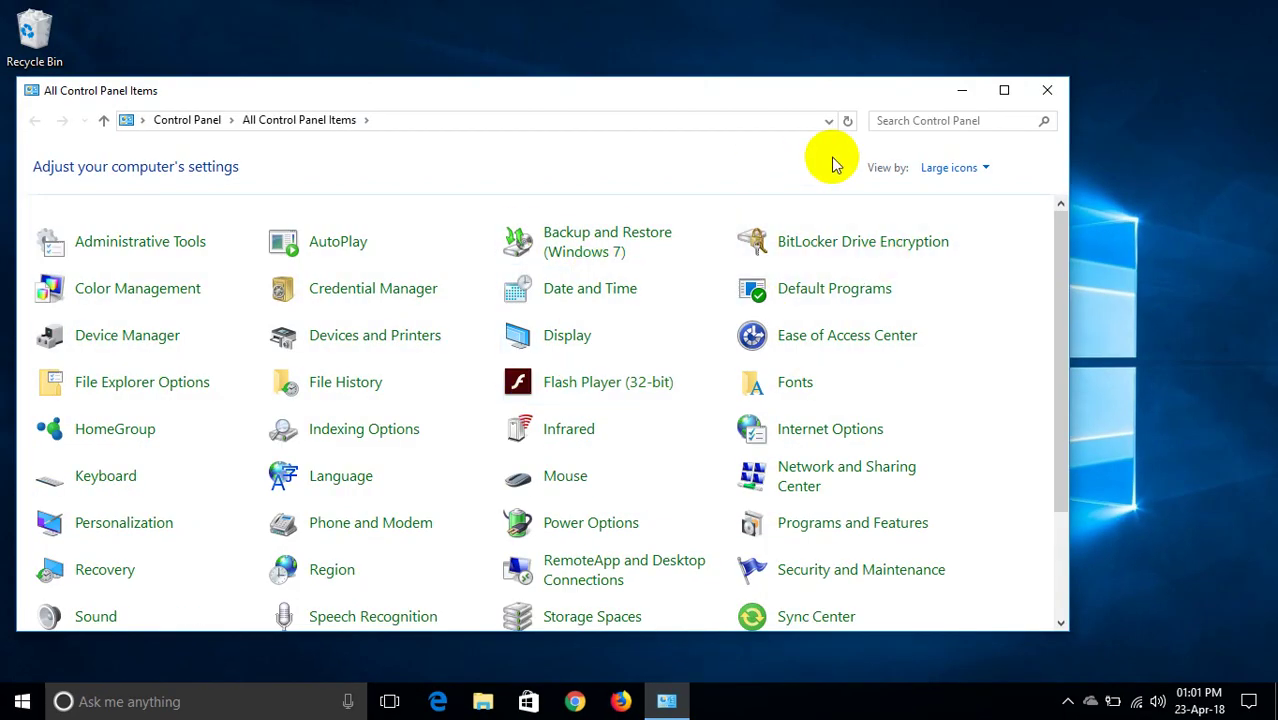
click(1004, 90)
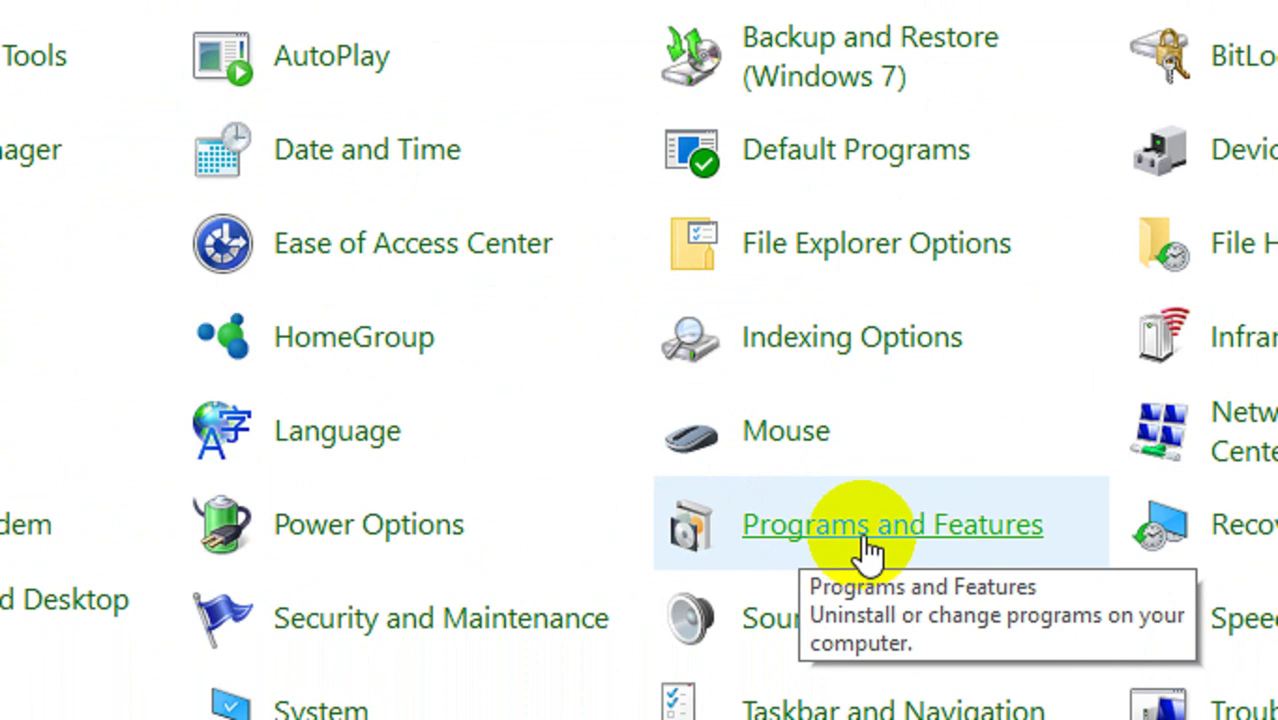
Go to Programs and Features and open the dialog for turning Windows features on or off
click(864, 542)
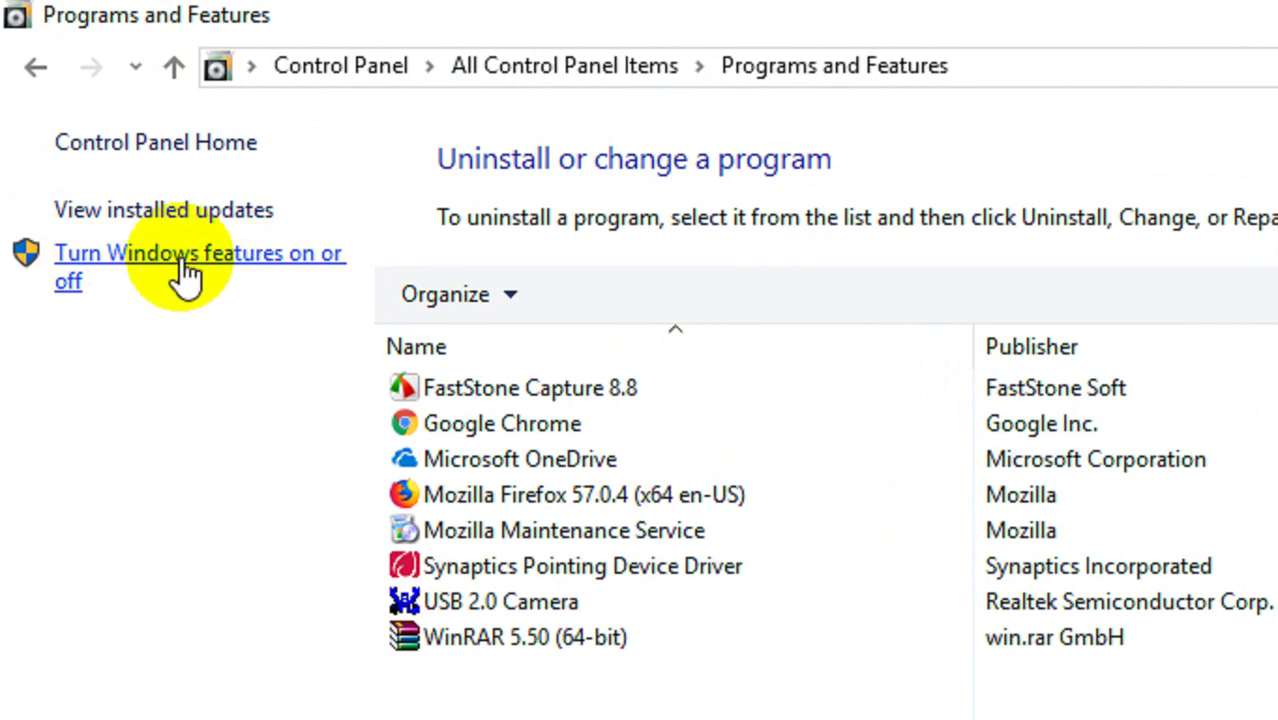
click(184, 266)
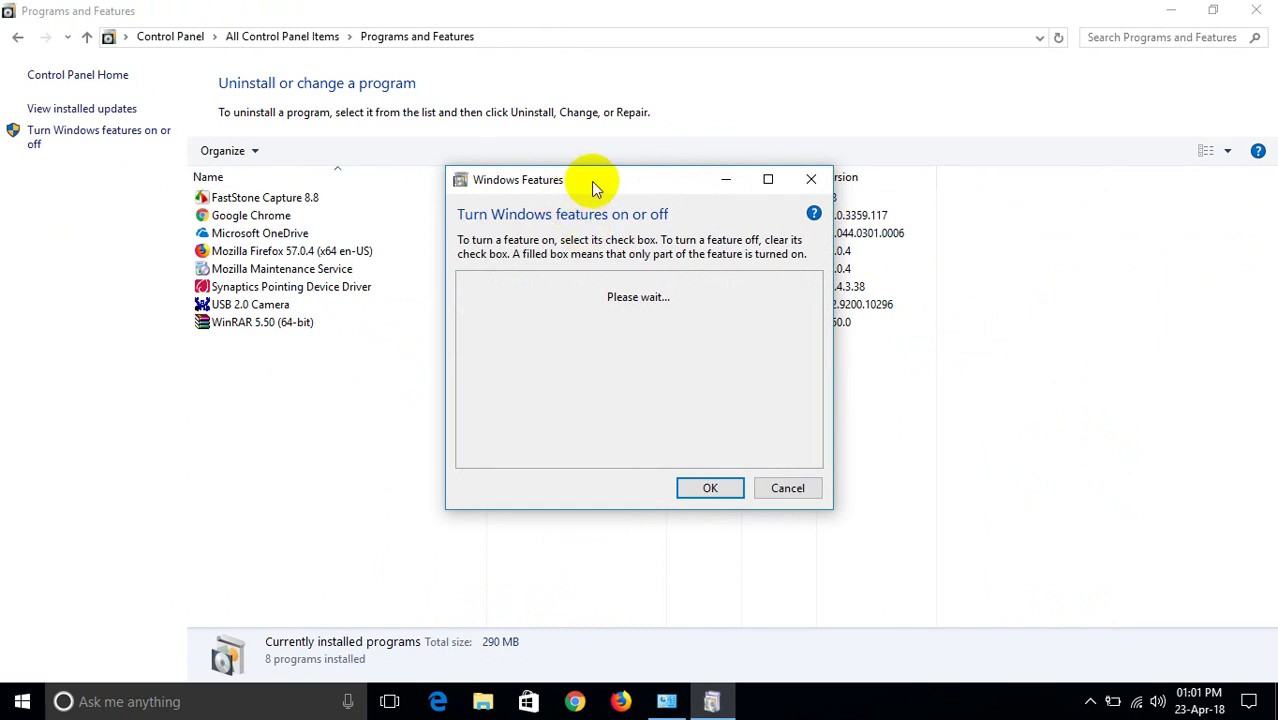
drag(591, 189, 656, 156)
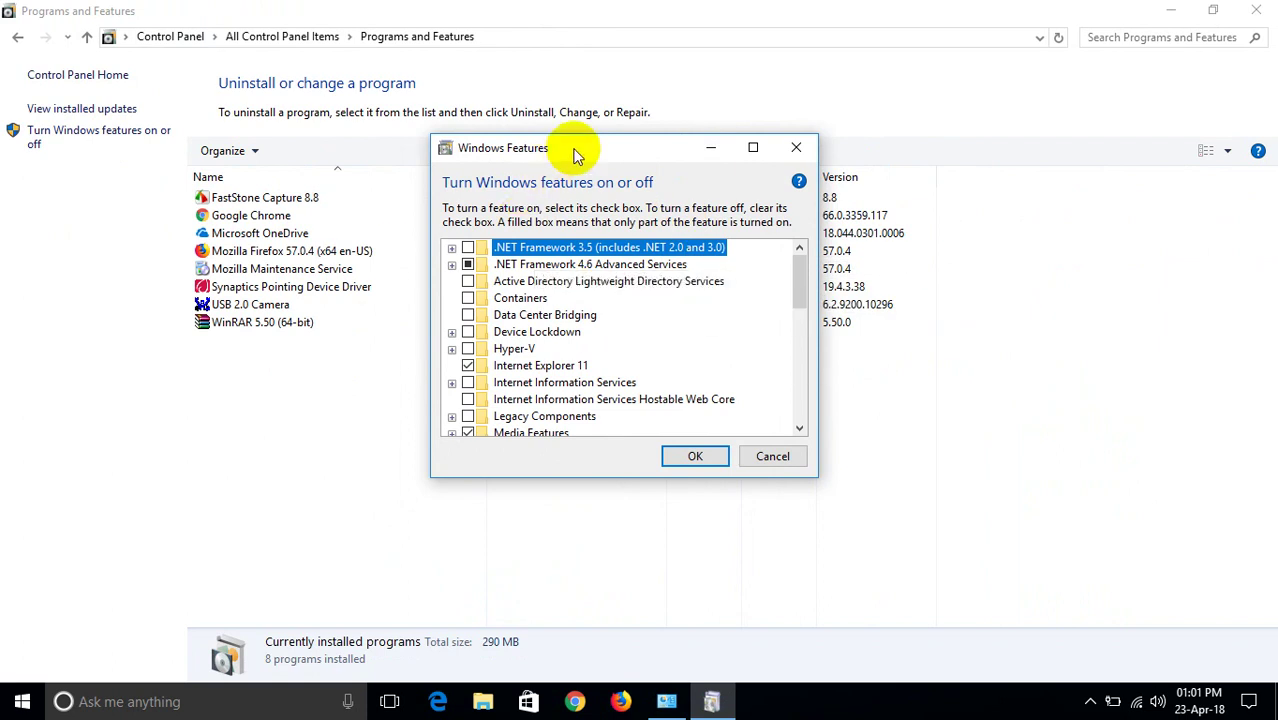
mouse_move(573, 151)
mouse_down()
mouse_move(548, 157)
mouse_move(595, 160)
mouse_up()
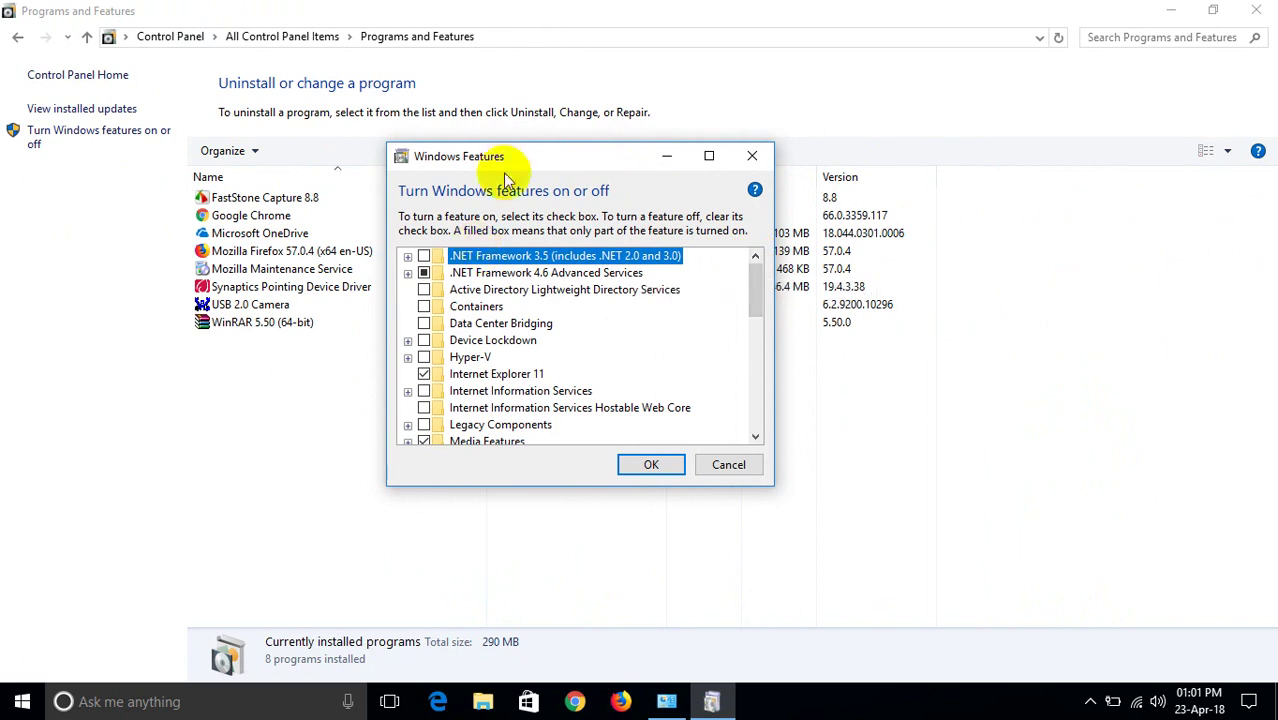
drag(509, 160, 501, 160)
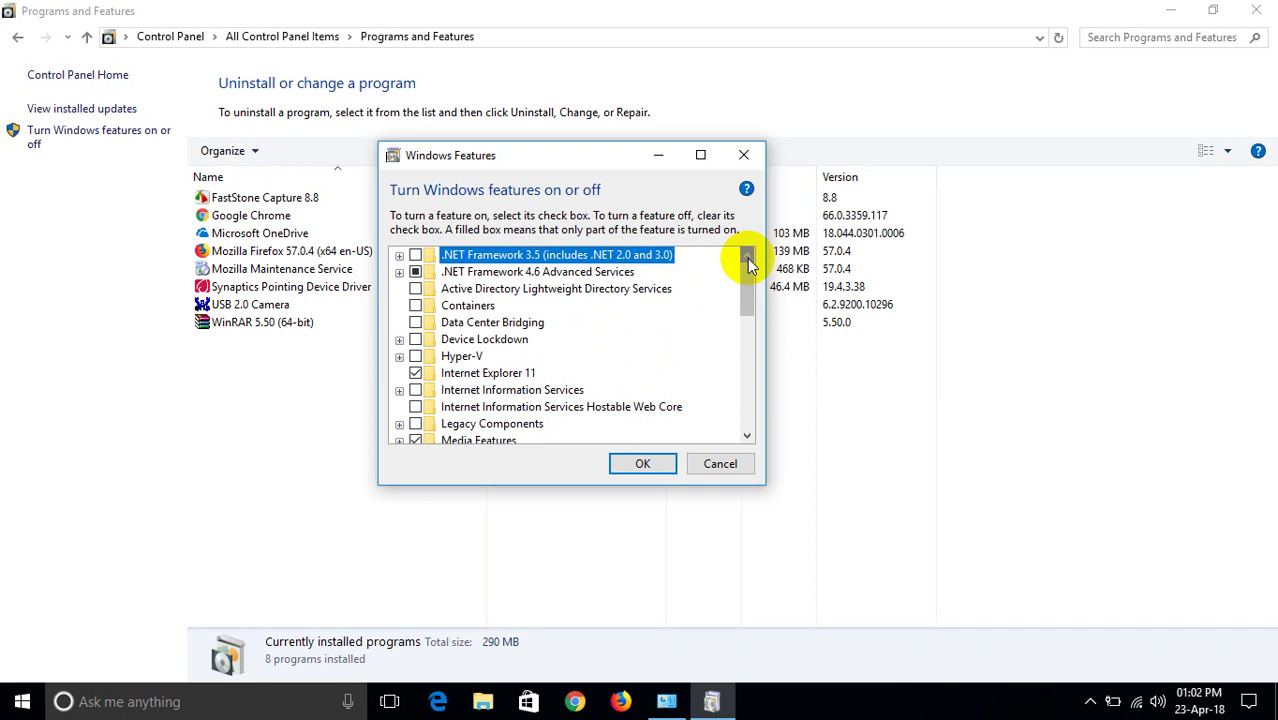
Turn on .NET Framework 3.5 (includes .NET 2.0 and 3.0) and turn off SMB 1.0/CIFS File Sharing Support
click(414, 272)
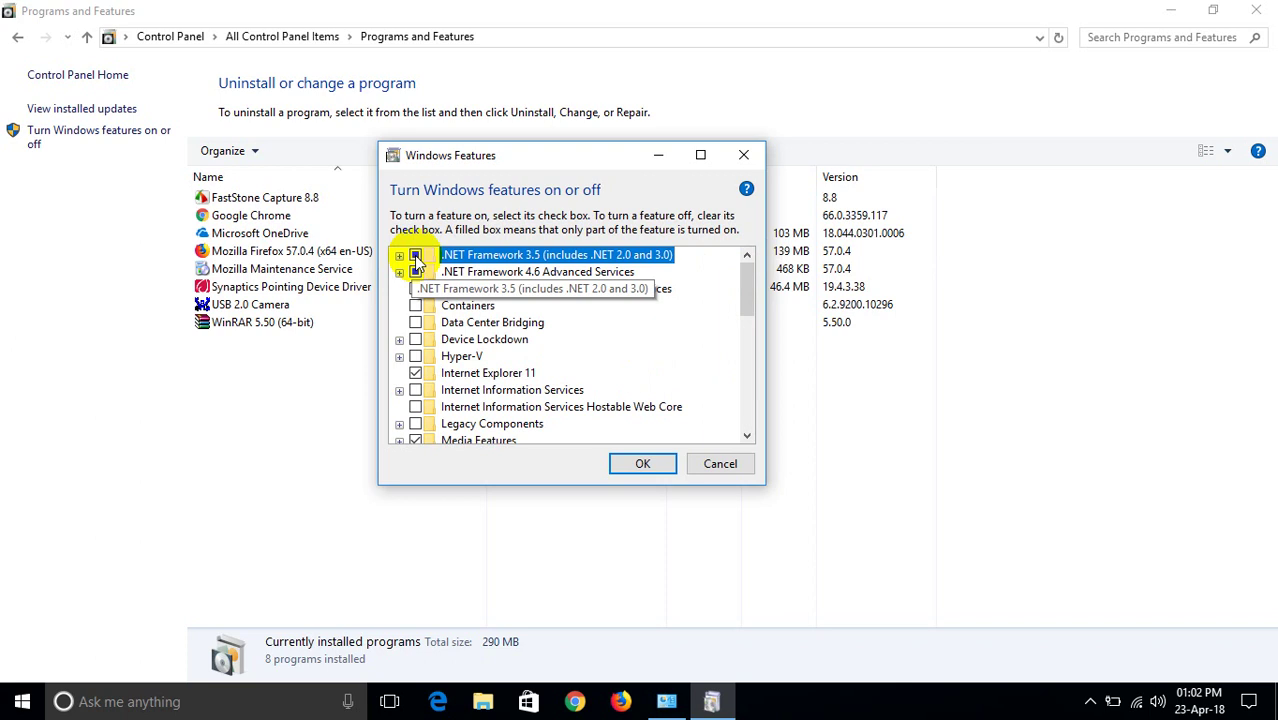
click(415, 256)
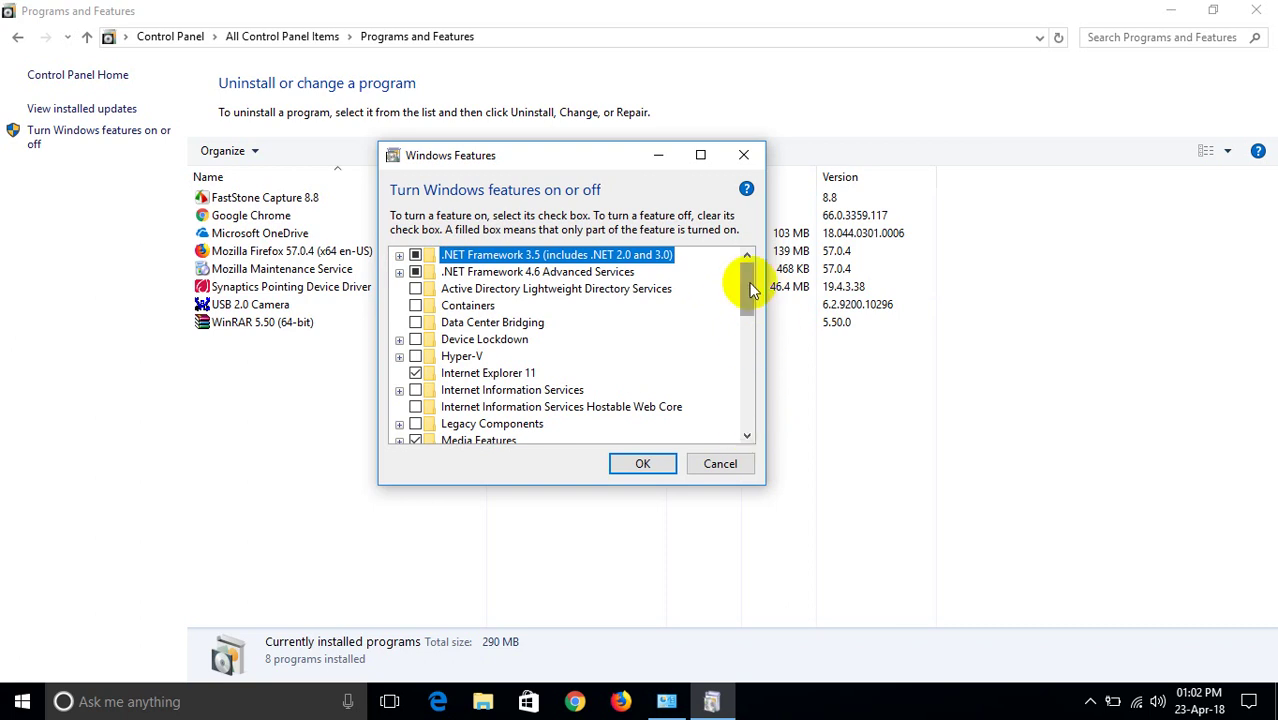
drag(750, 277, 746, 358)
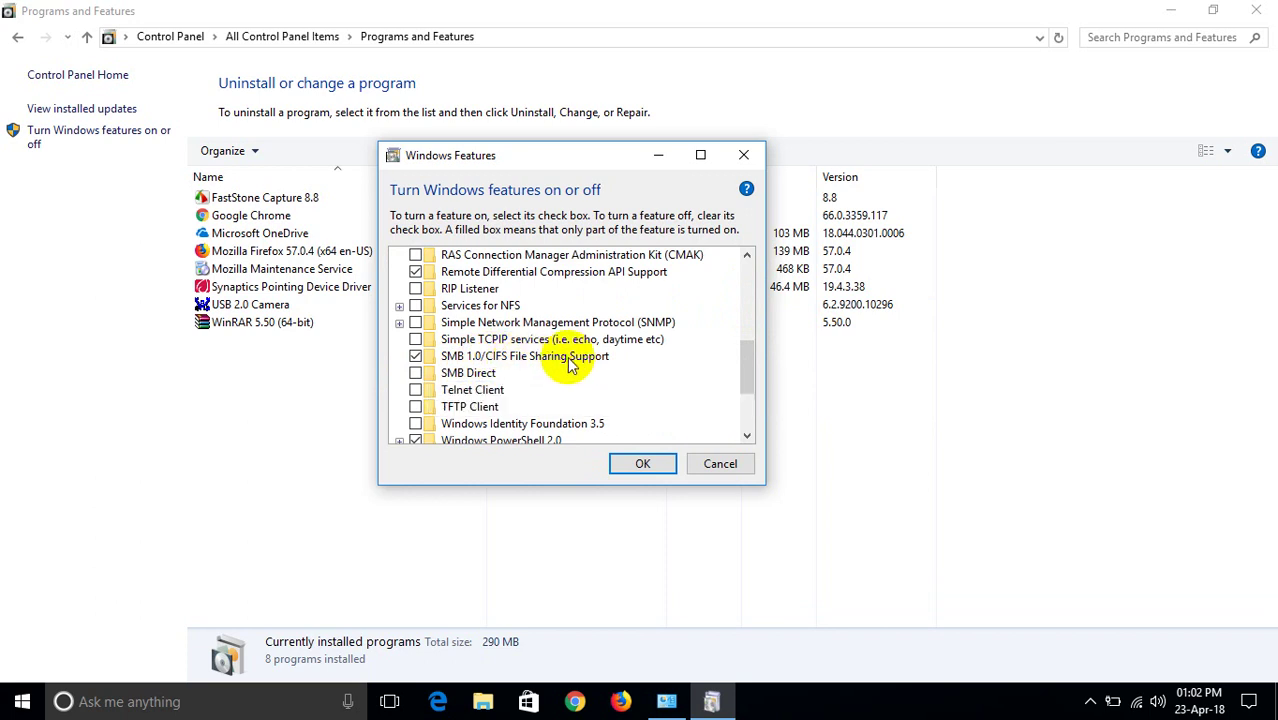
click(415, 357)
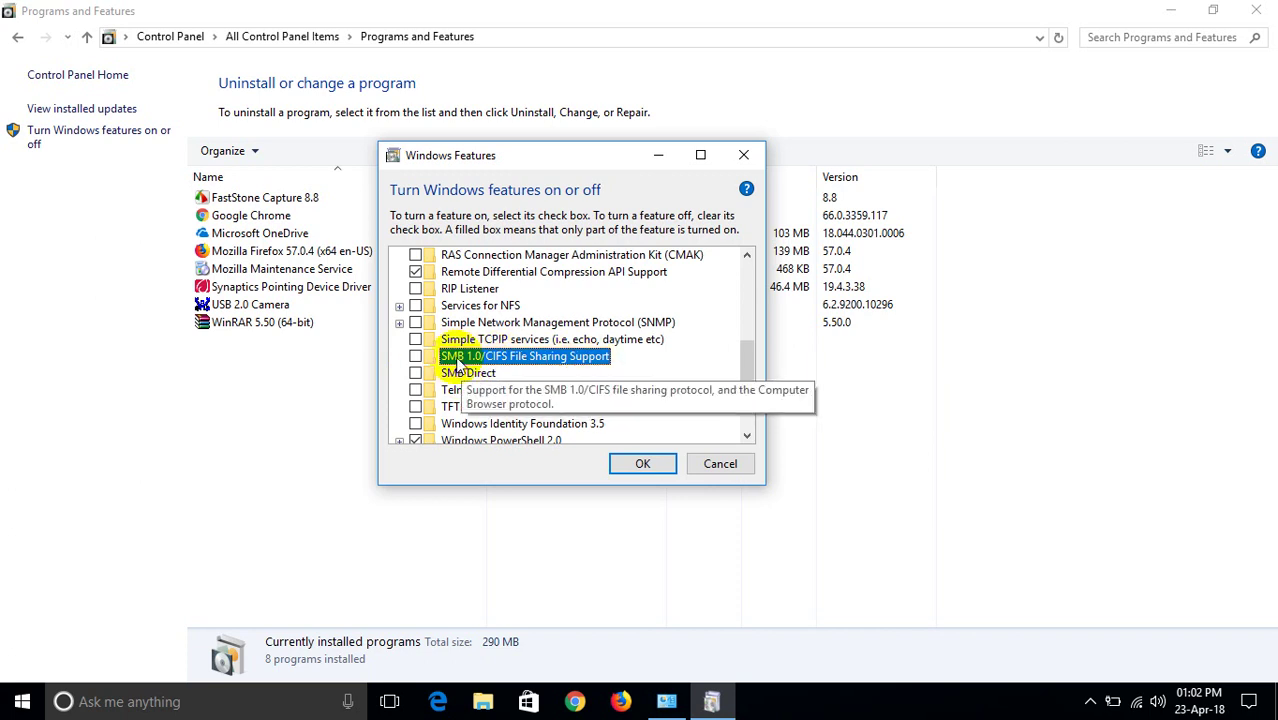
drag(514, 162, 545, 191)
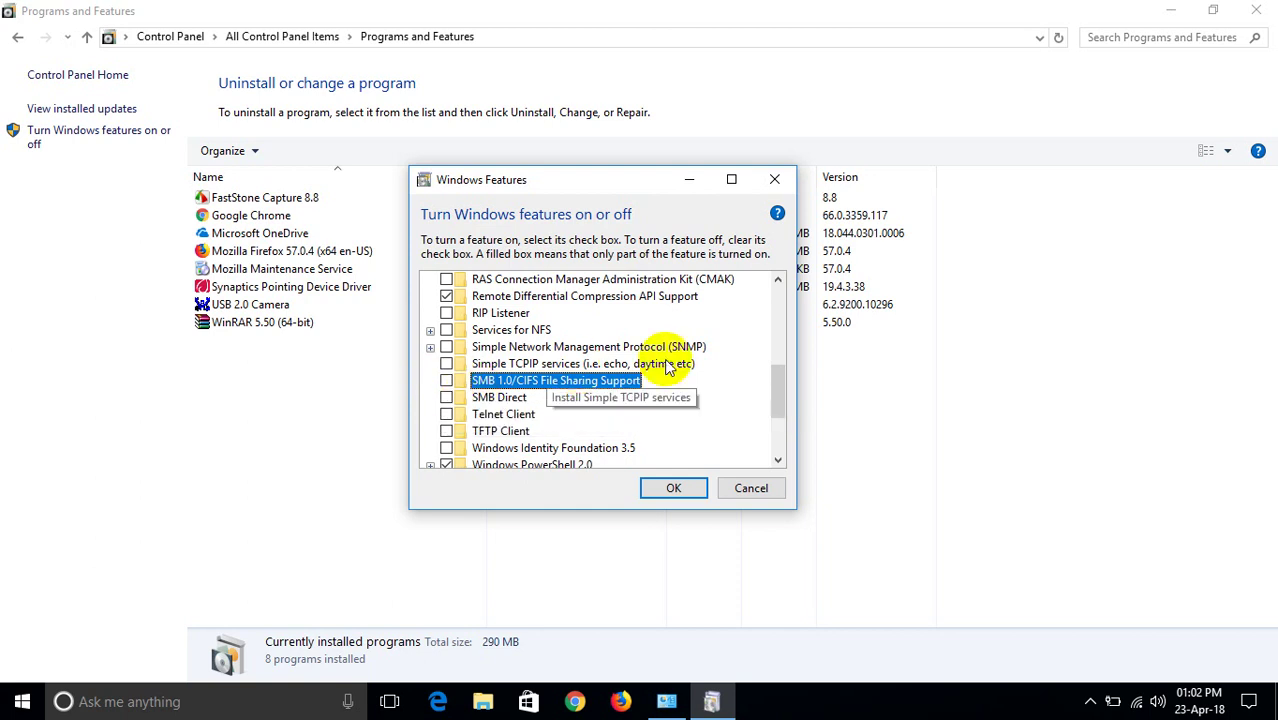
Apply the feature changes and download the required files from Windows Update, with the Programs and Features window minimized
drag(780, 407, 776, 320)
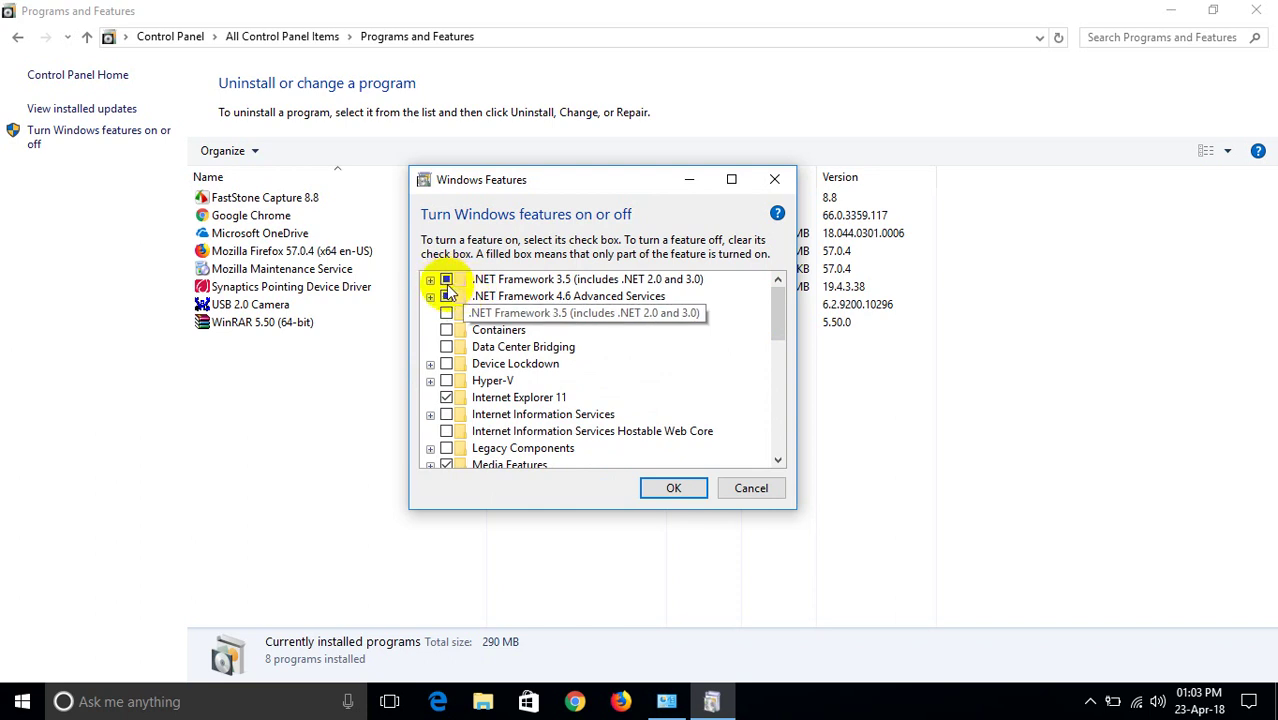
click(669, 492)
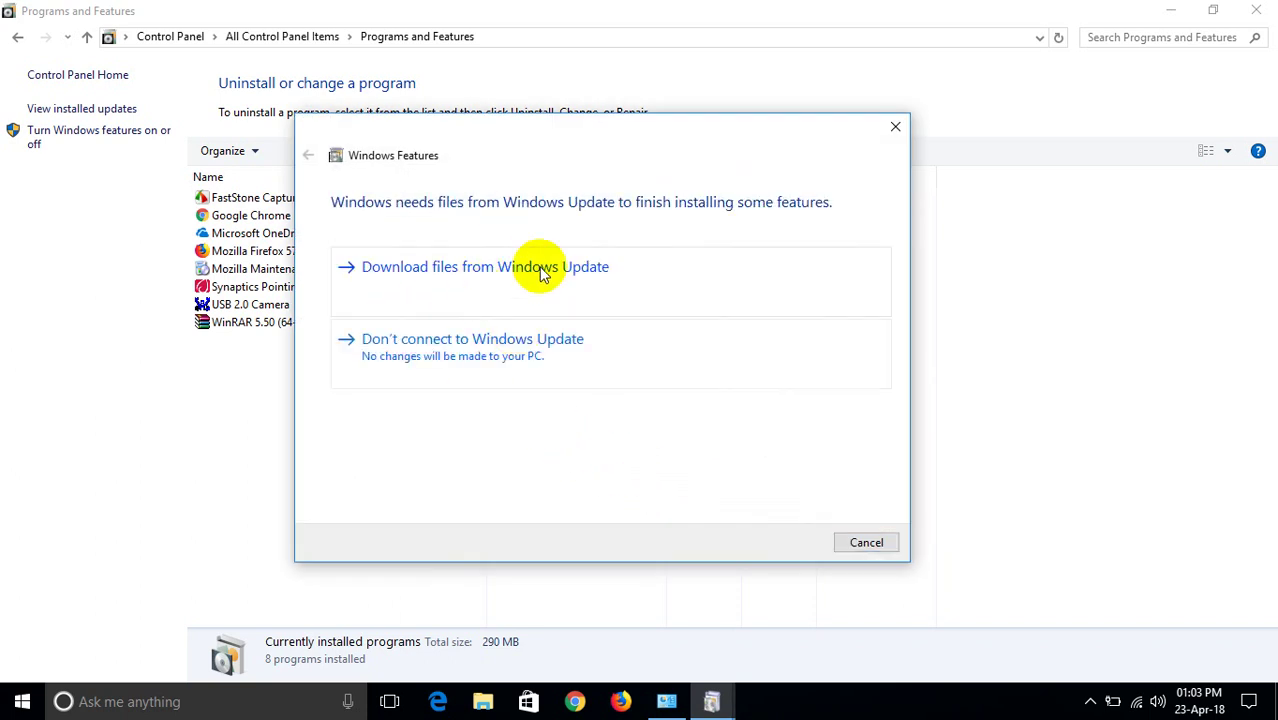
click(1170, 17)
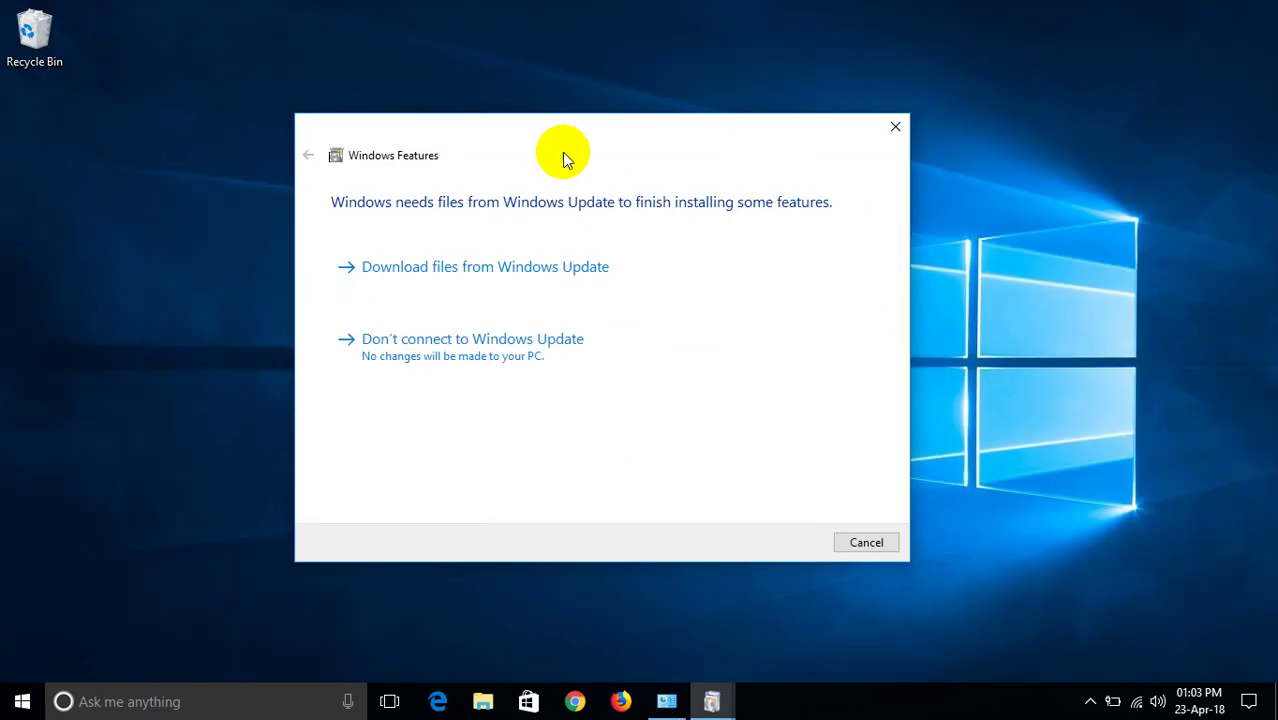
drag(562, 154, 532, 123)
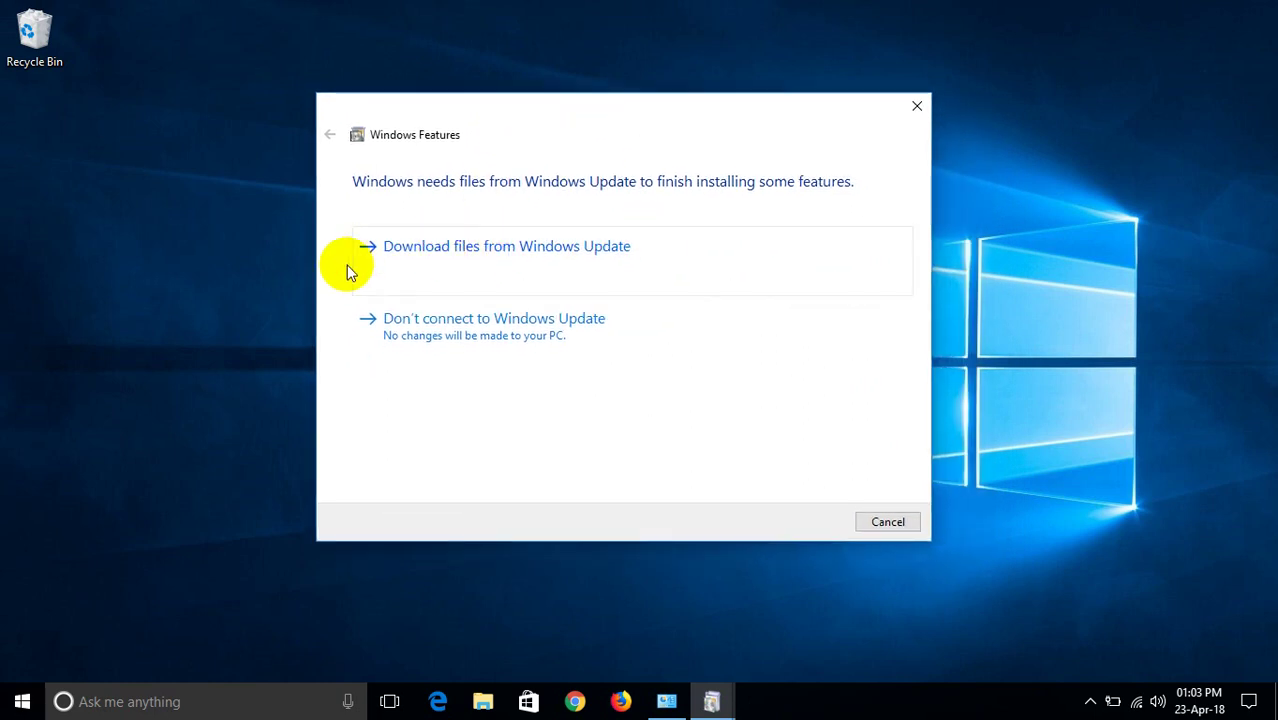
click(490, 263)
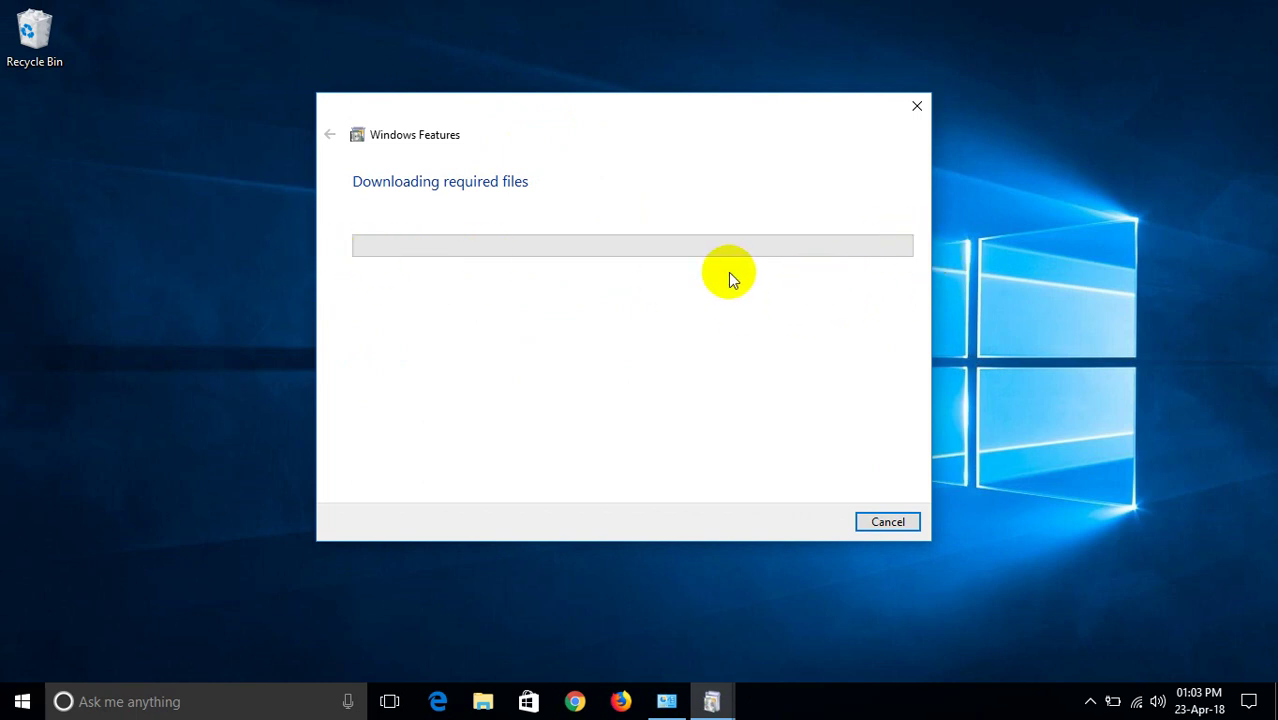
drag(491, 118, 440, 96)
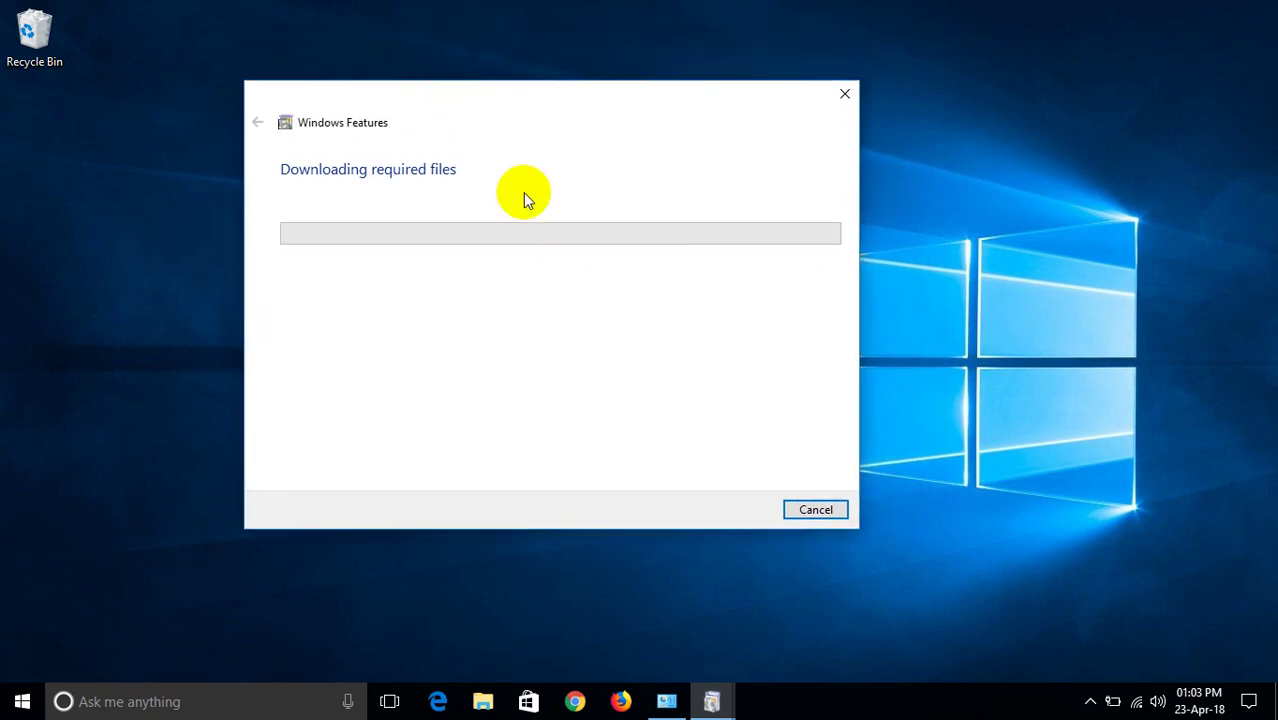
drag(478, 94, 429, 91)
drag(625, 160, 485, 114)
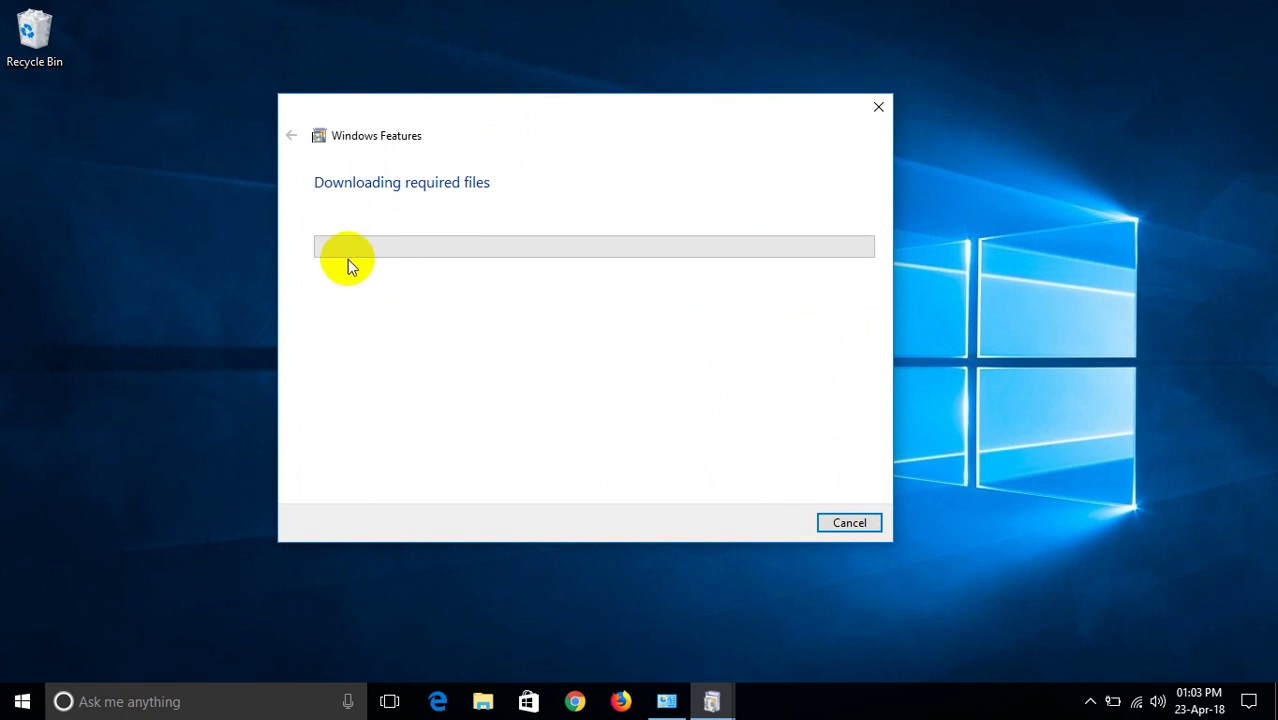
drag(436, 110, 428, 104)
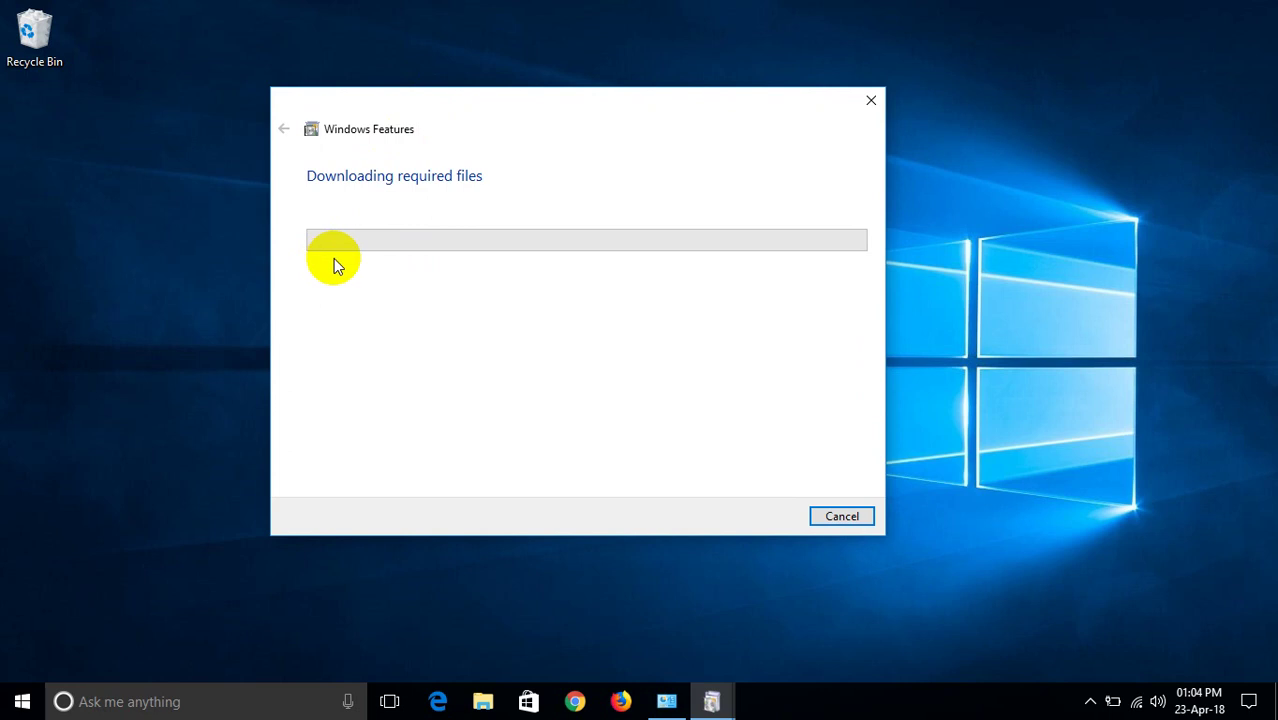
drag(405, 118, 356, 101)
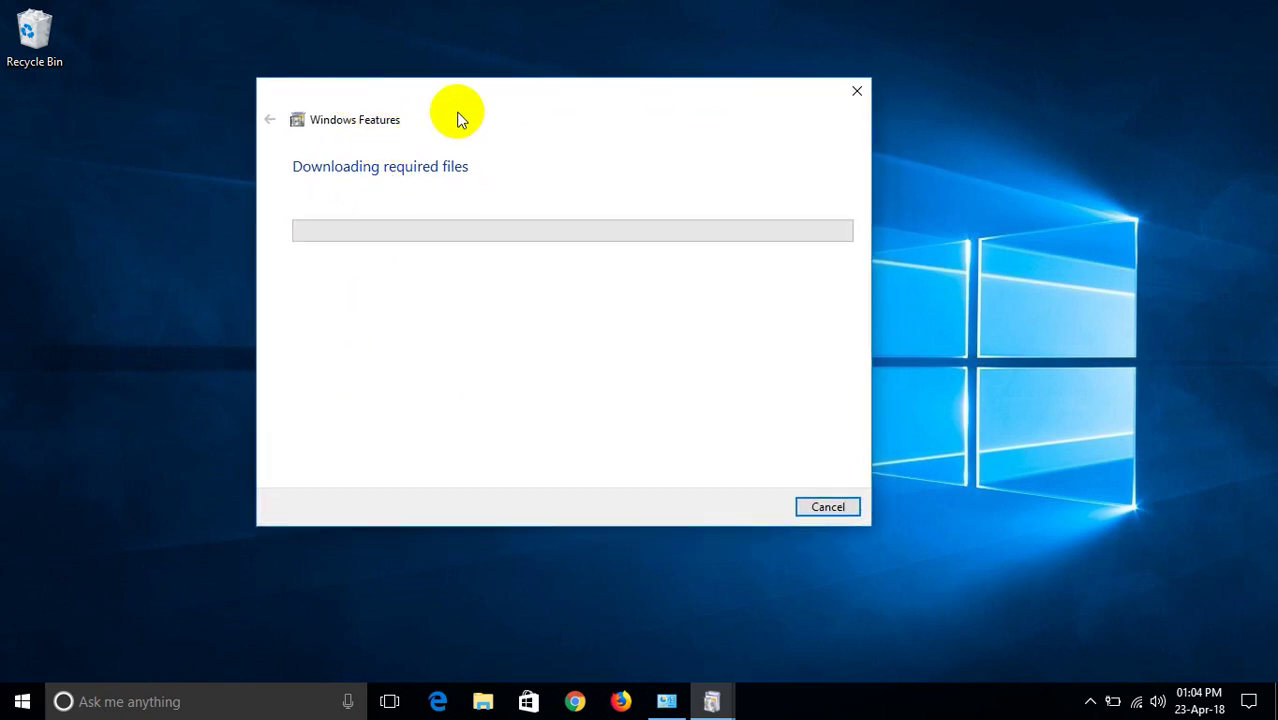
drag(448, 100, 462, 96)
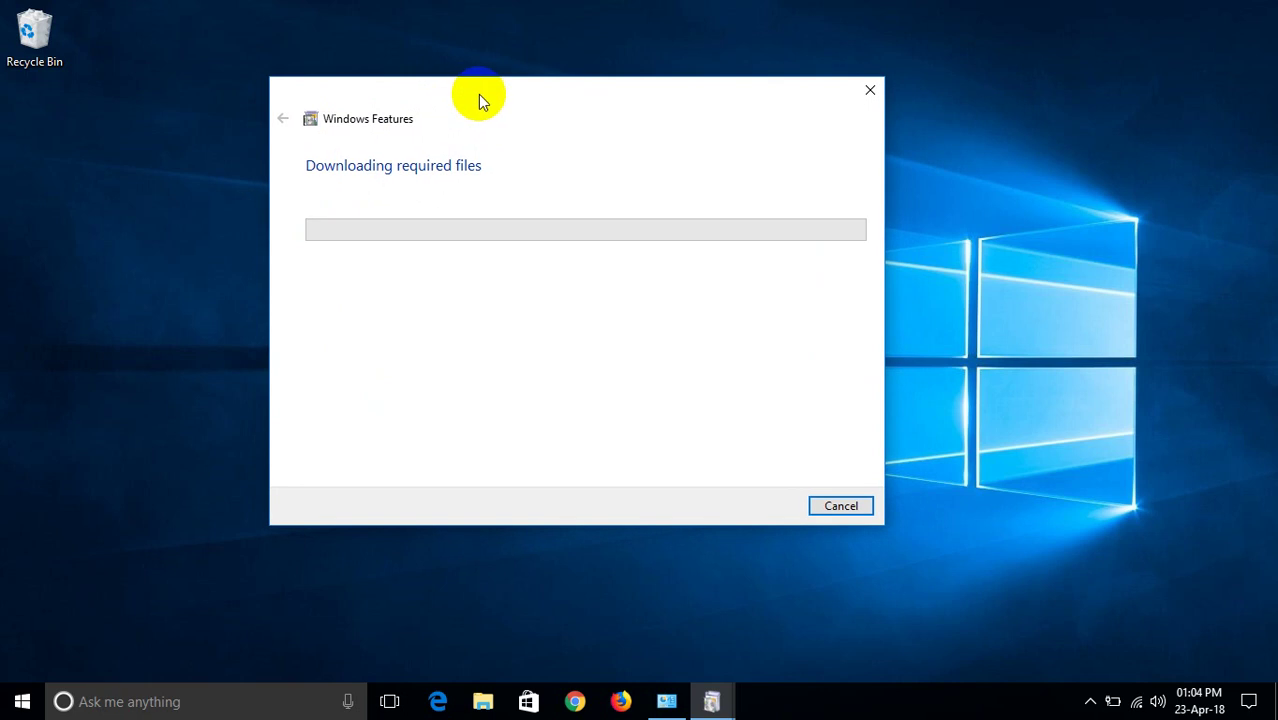
mouse_move(478, 94)
mouse_down()
mouse_move(518, 88)
mouse_move(462, 92)
mouse_up()
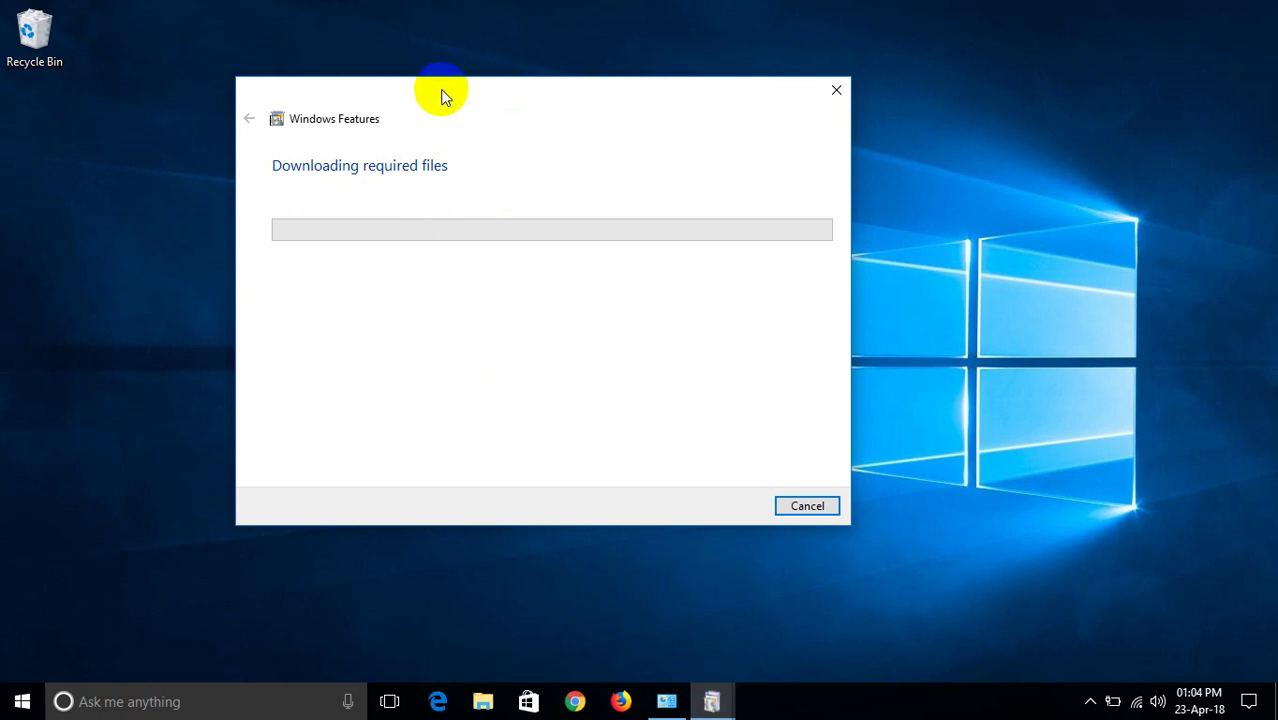
drag(444, 96, 442, 88)
mouse_move(576, 106)
mouse_down()
mouse_move(624, 98)
mouse_move(570, 106)
mouse_move(581, 99)
mouse_up()
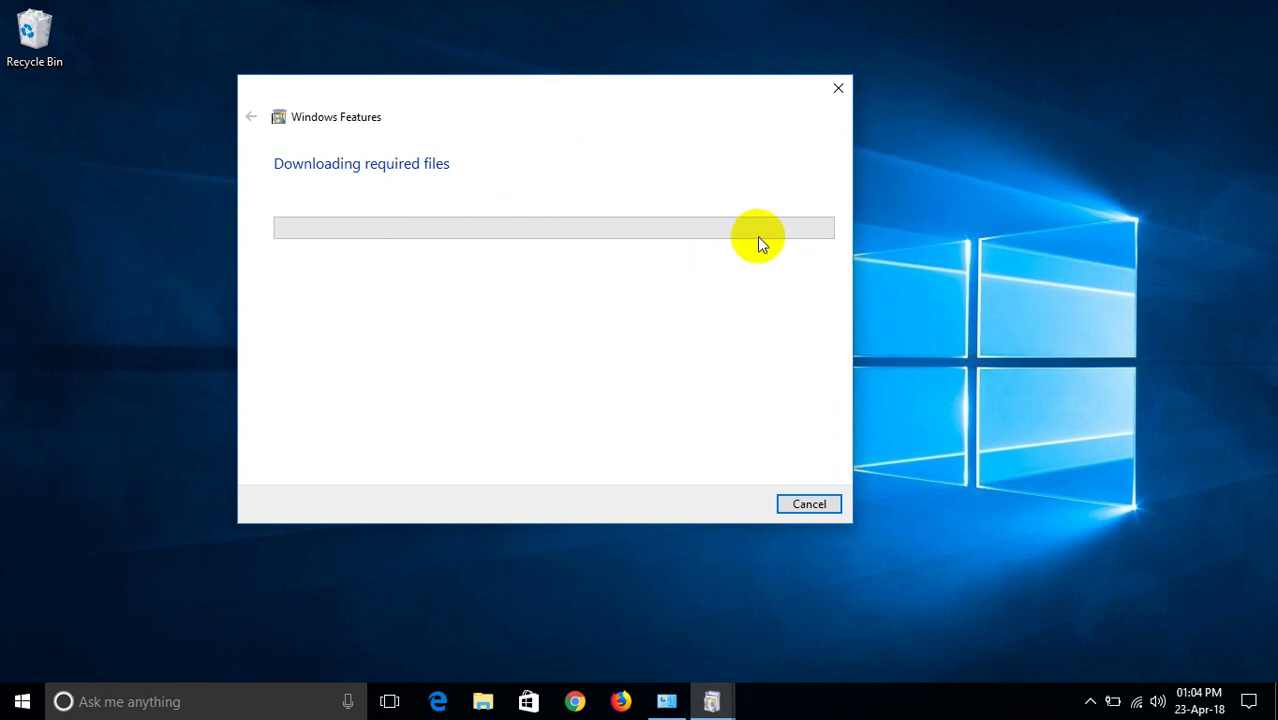
mouse_move(693, 84)
mouse_down()
mouse_move(762, 86)
mouse_move(694, 84)
mouse_up()
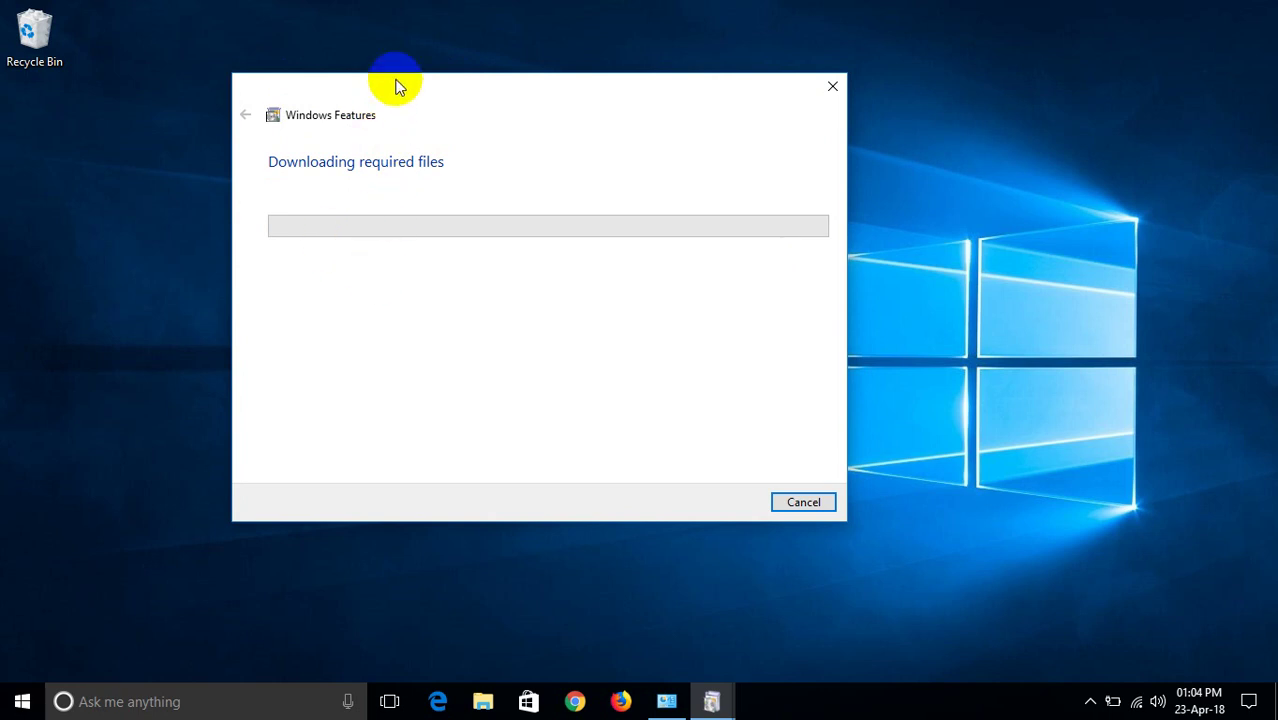
drag(397, 87, 380, 73)
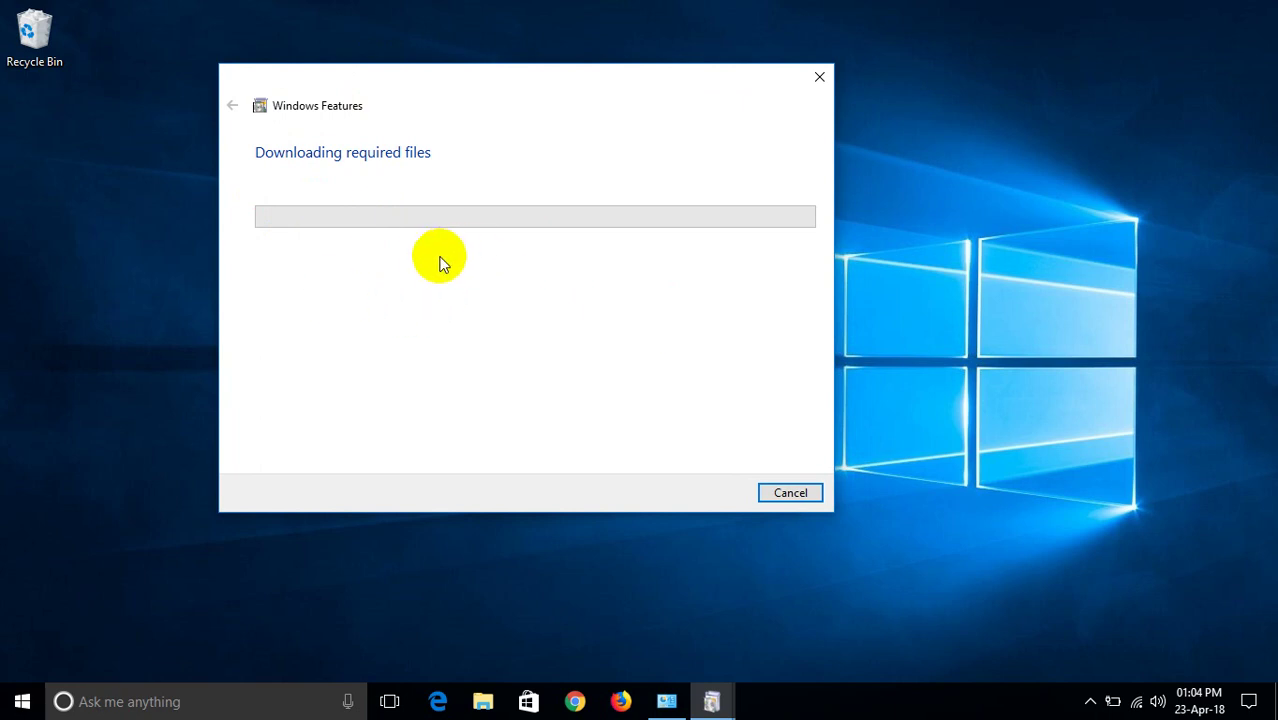
drag(408, 77, 397, 77)
click(710, 703)
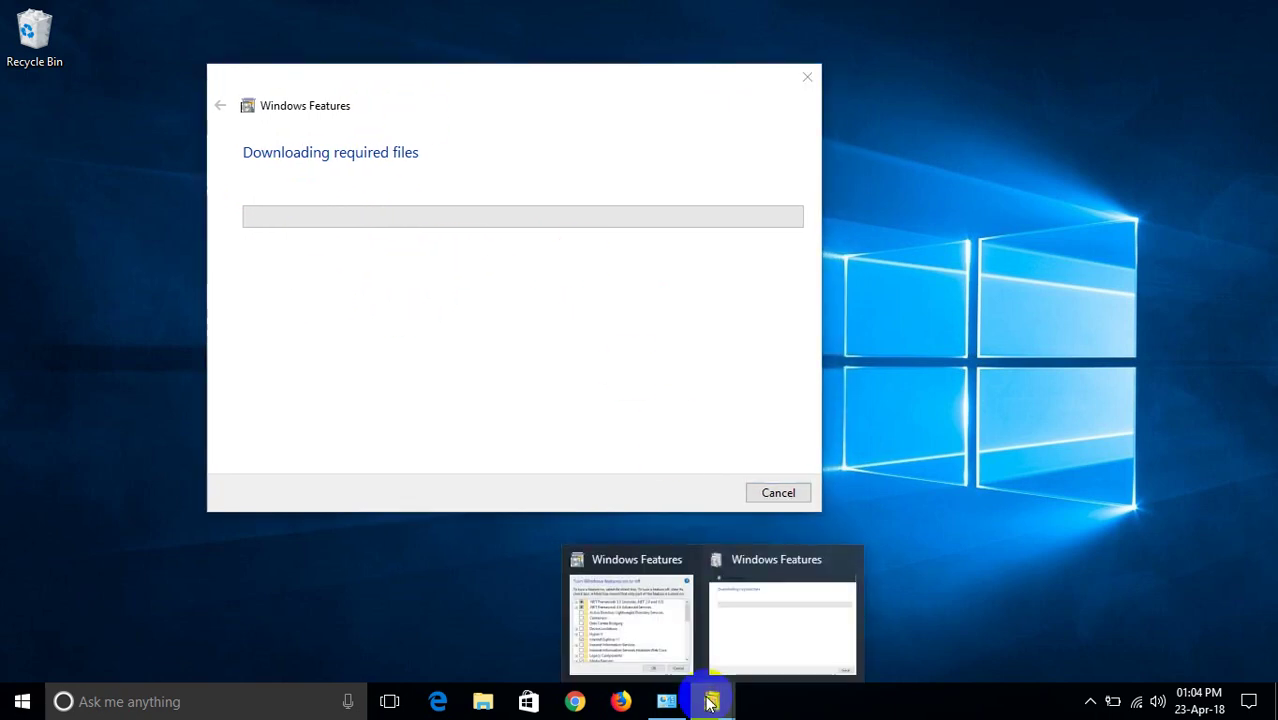
drag(390, 78, 440, 112)
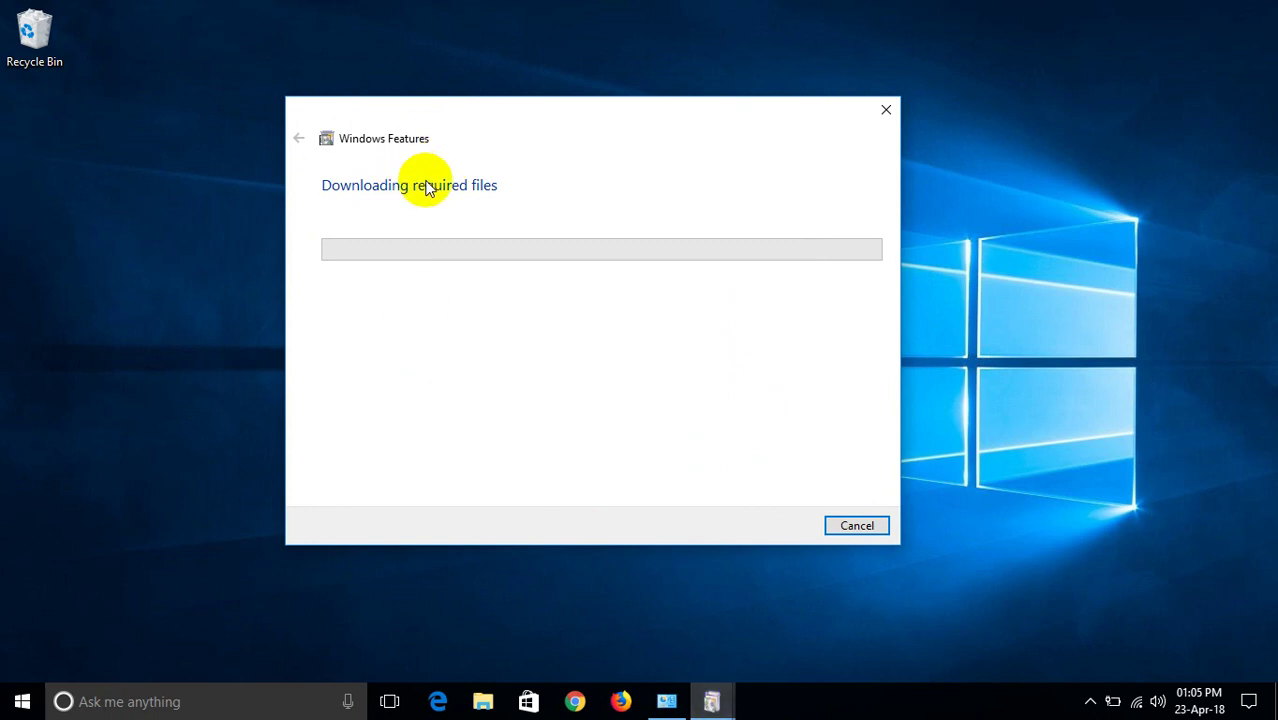
drag(448, 123, 466, 119)
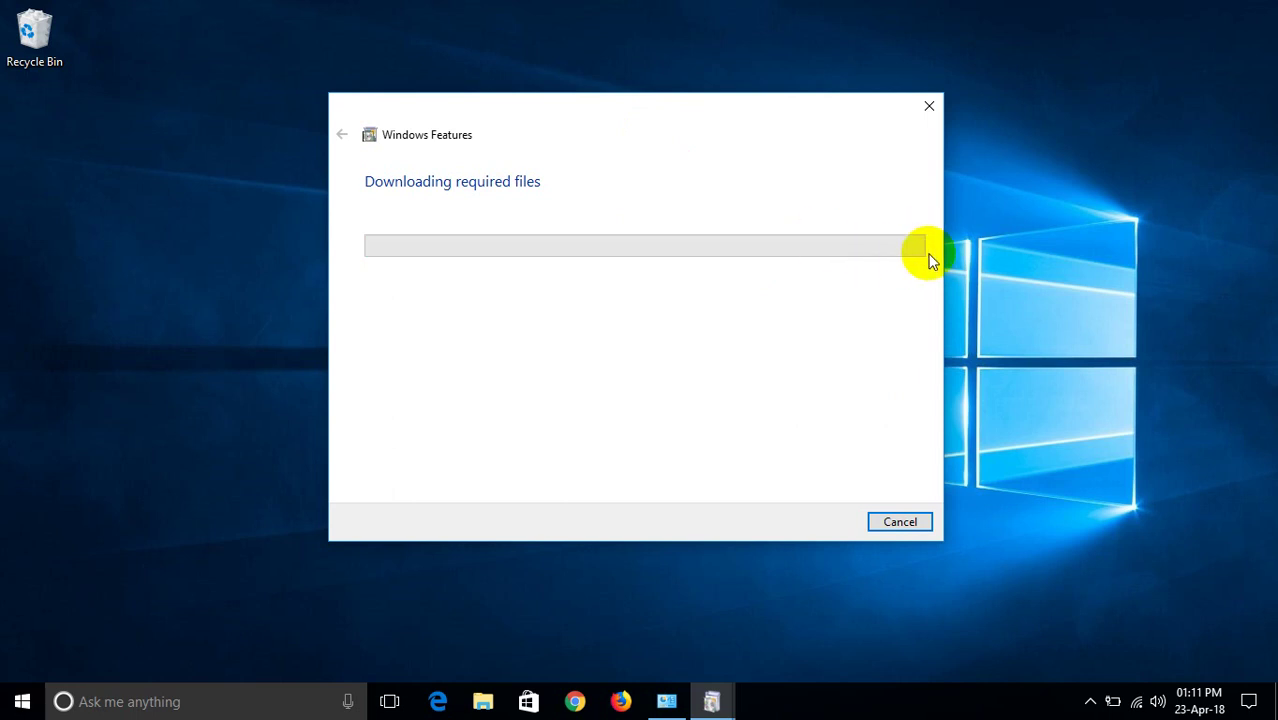
mouse_move(671, 106)
mouse_down()
mouse_move(642, 63)
mouse_move(650, 100)
mouse_move(621, 109)
mouse_move(655, 104)
mouse_up()
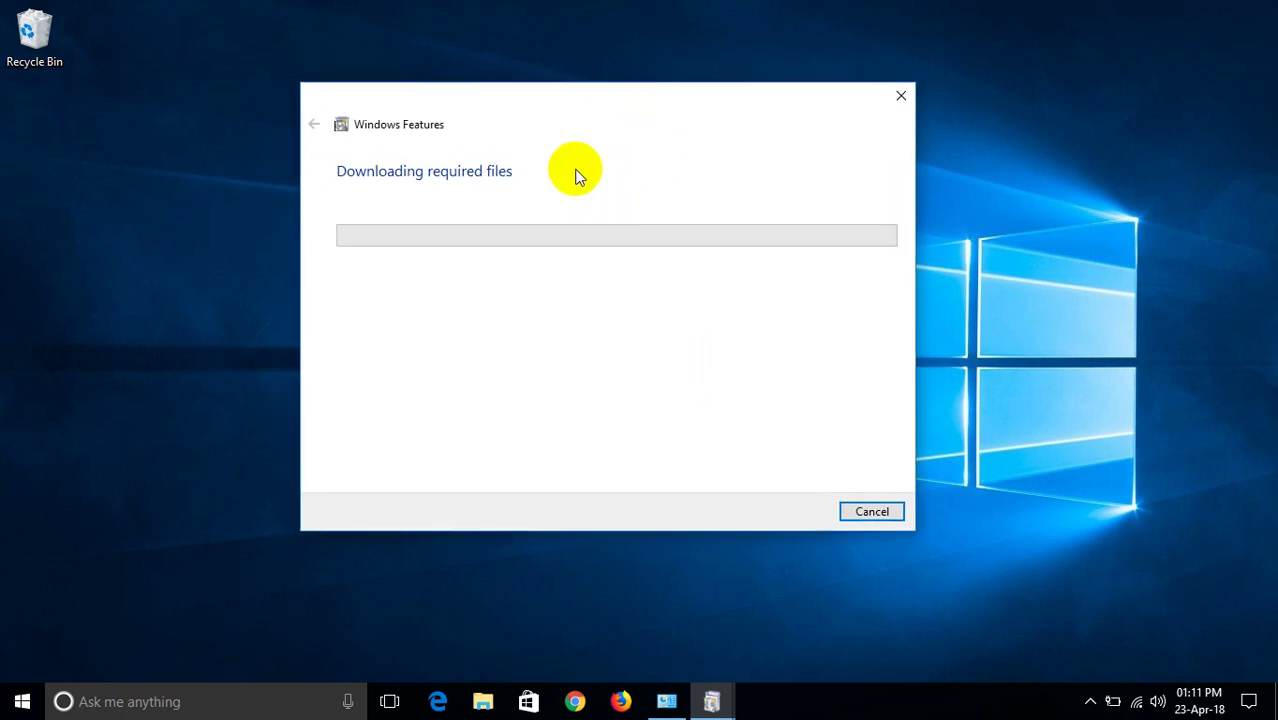
drag(516, 106, 522, 99)
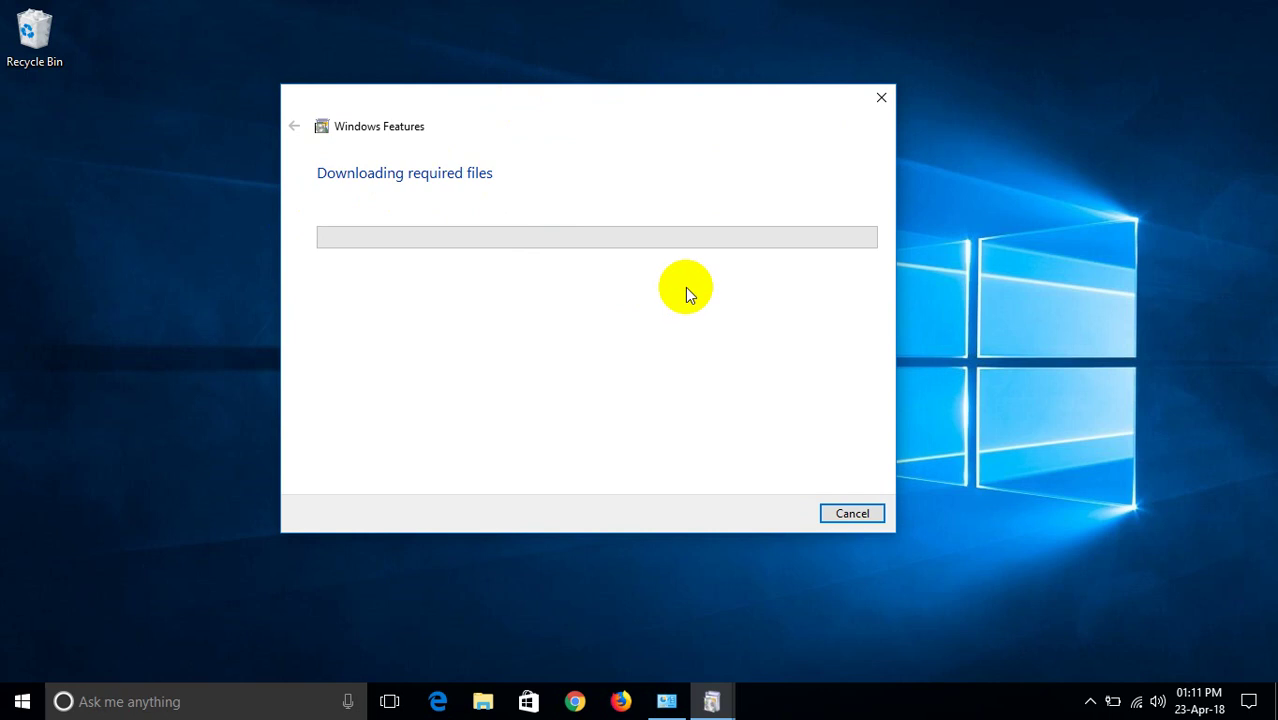
drag(588, 105, 616, 93)
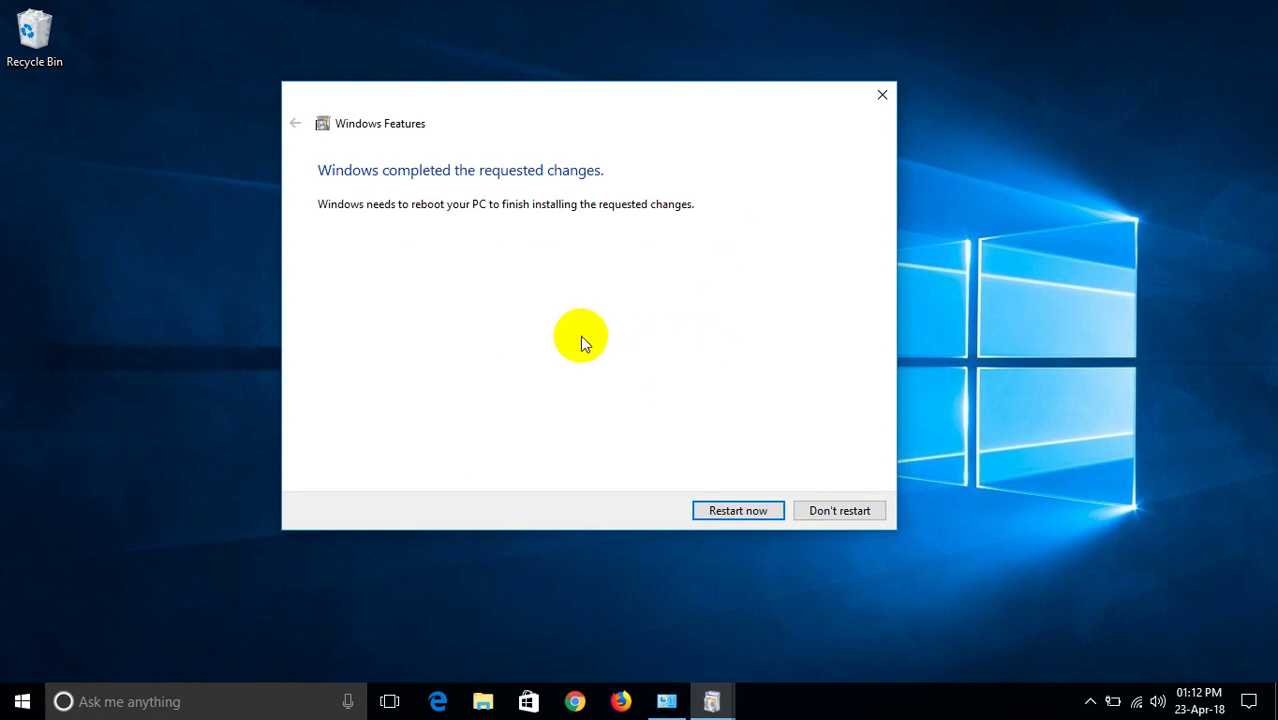
drag(366, 103, 353, 106)
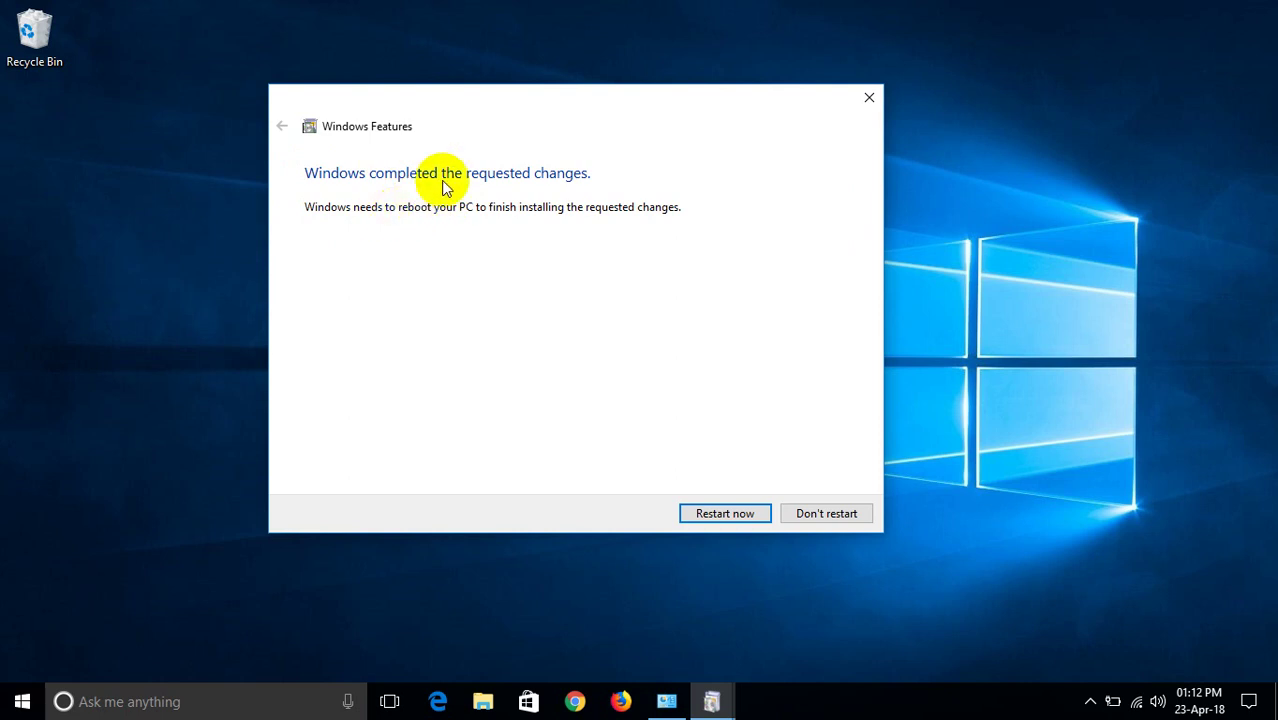
drag(510, 101, 510, 95)
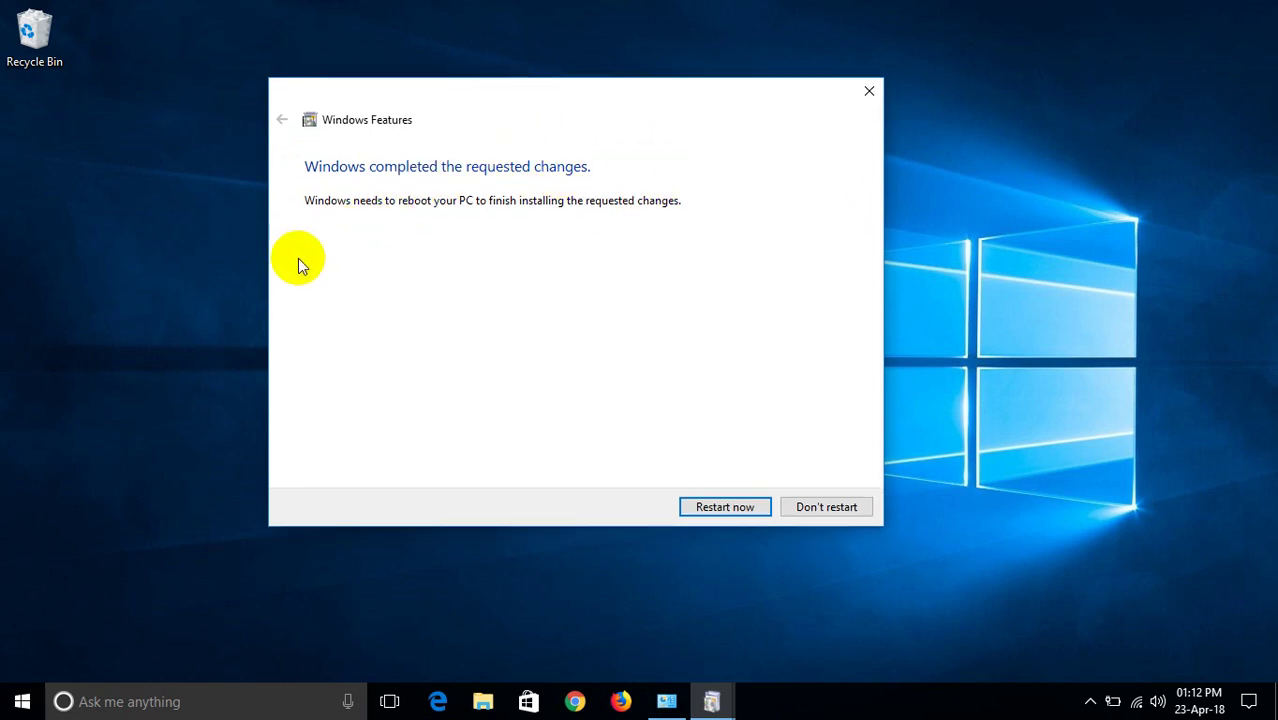
drag(479, 100, 462, 101)
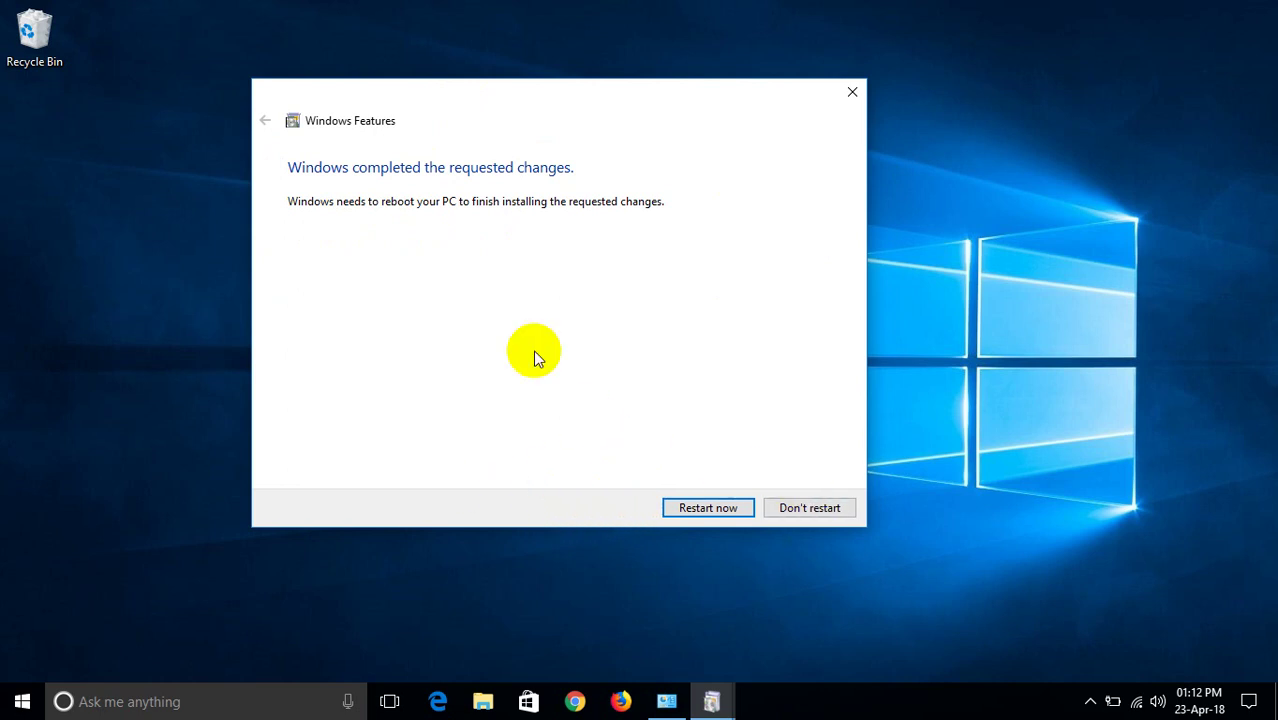
drag(504, 95, 508, 95)
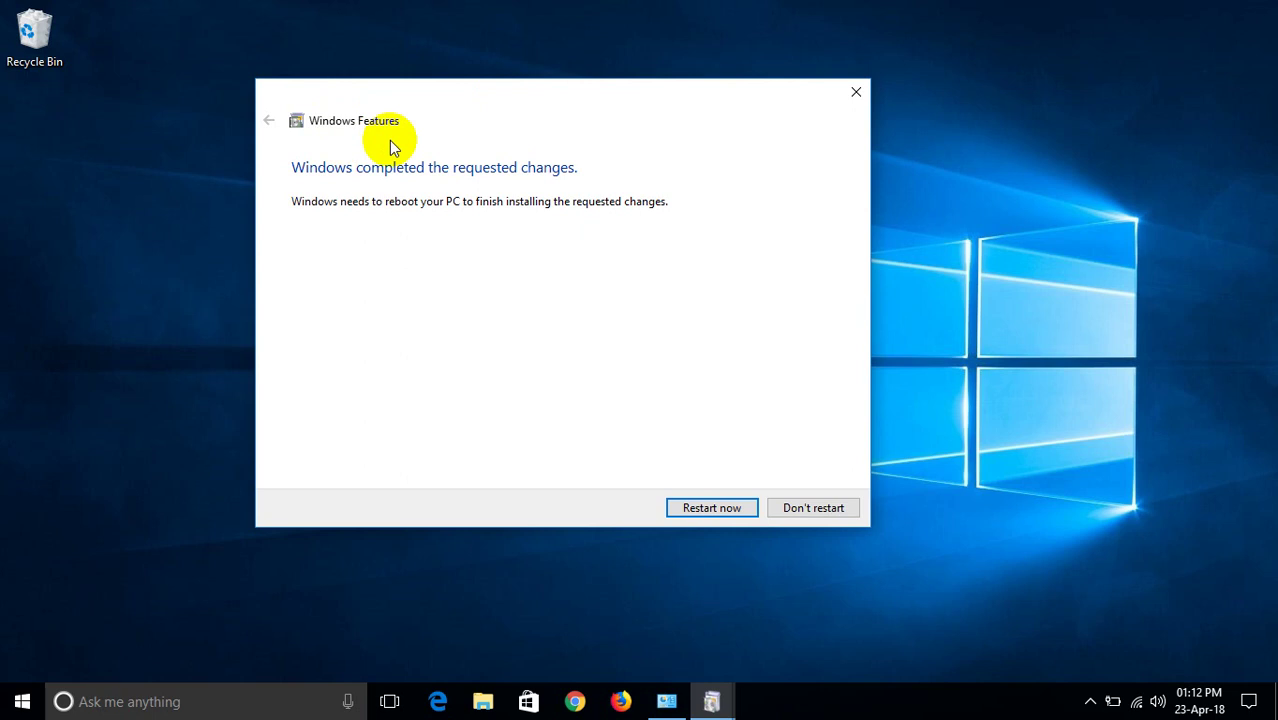
mouse_move(377, 108)
mouse_down()
mouse_move(363, 100)
mouse_move(387, 96)
mouse_up()
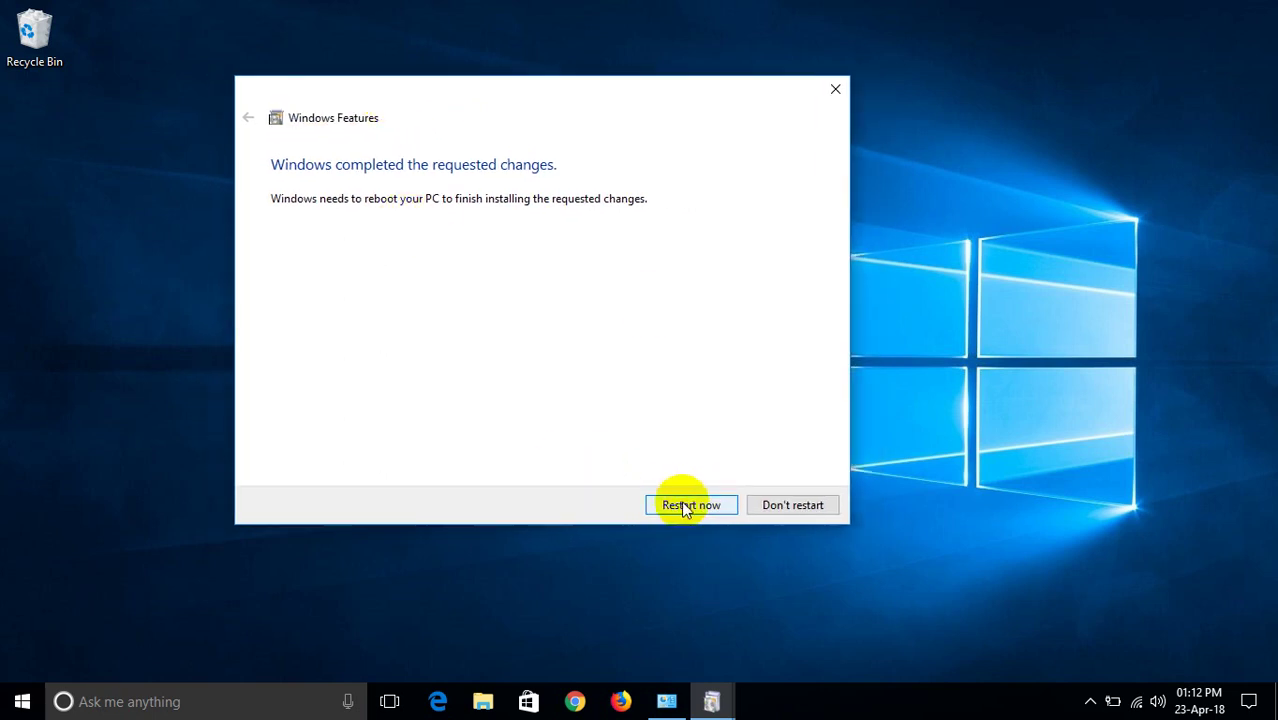
drag(374, 98, 376, 90)
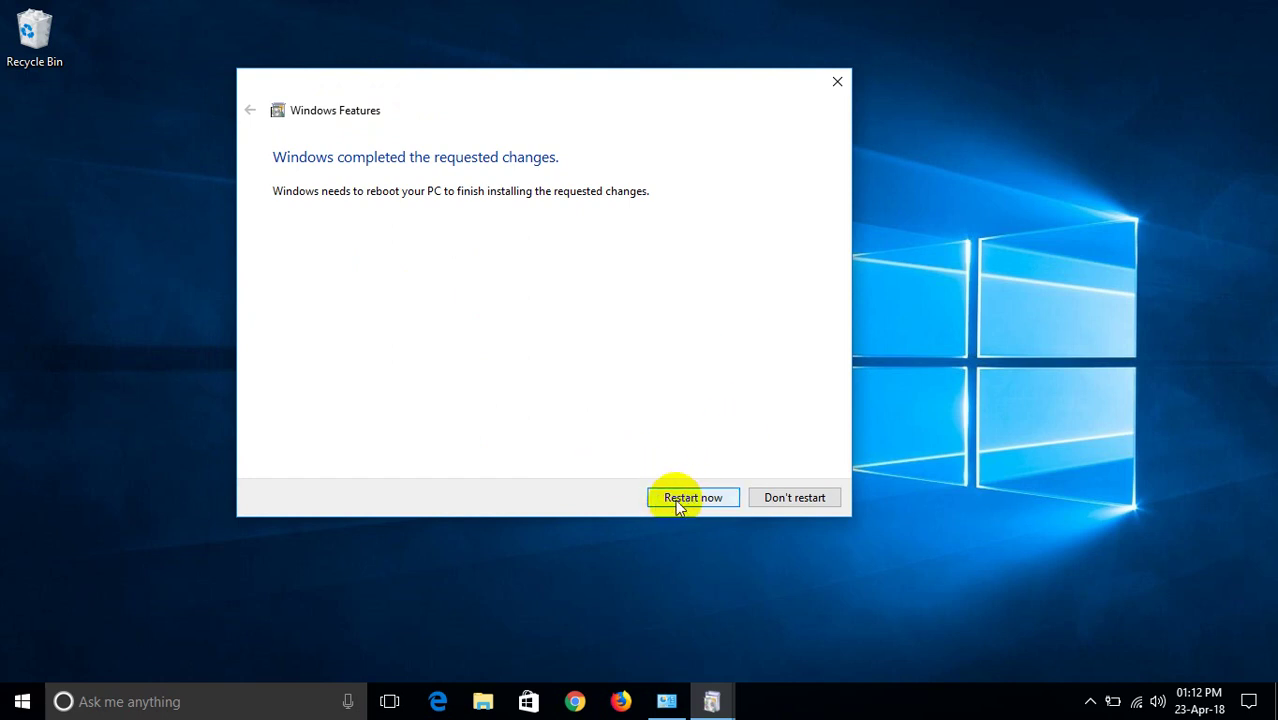
drag(599, 78, 608, 78)
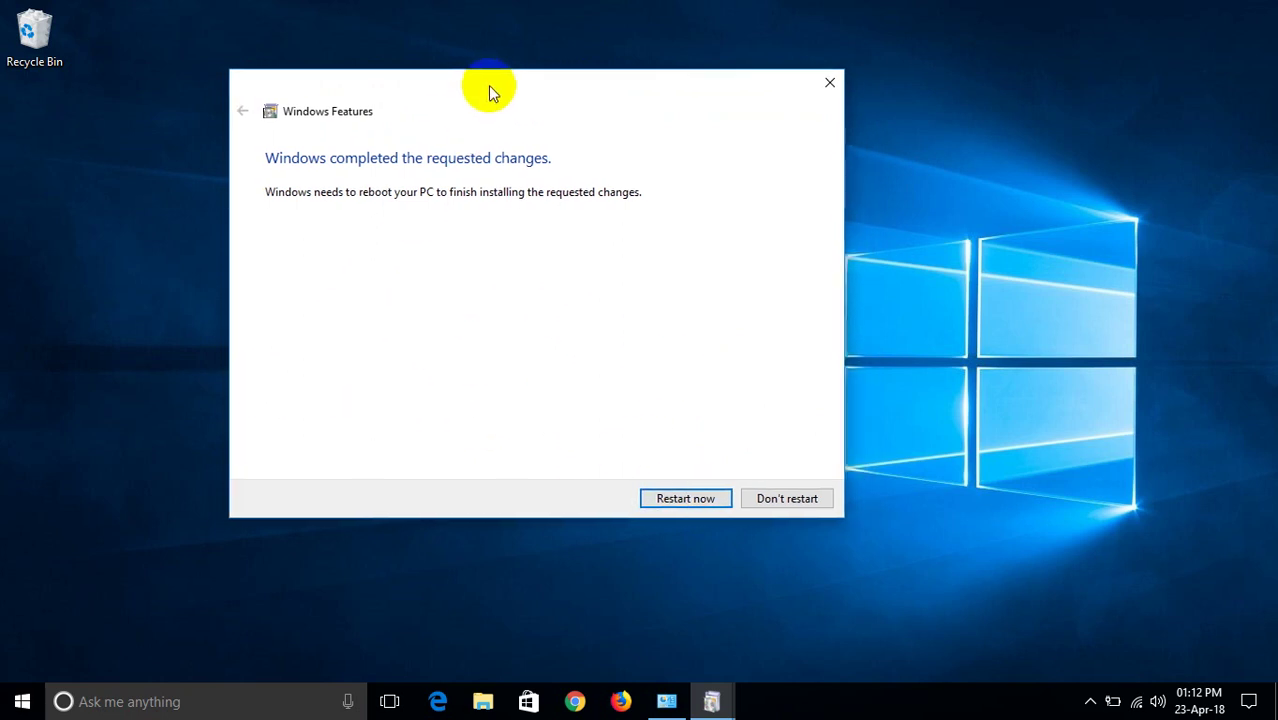
mouse_move(505, 86)
mouse_down()
mouse_move(488, 85)
mouse_move(500, 86)
mouse_up()
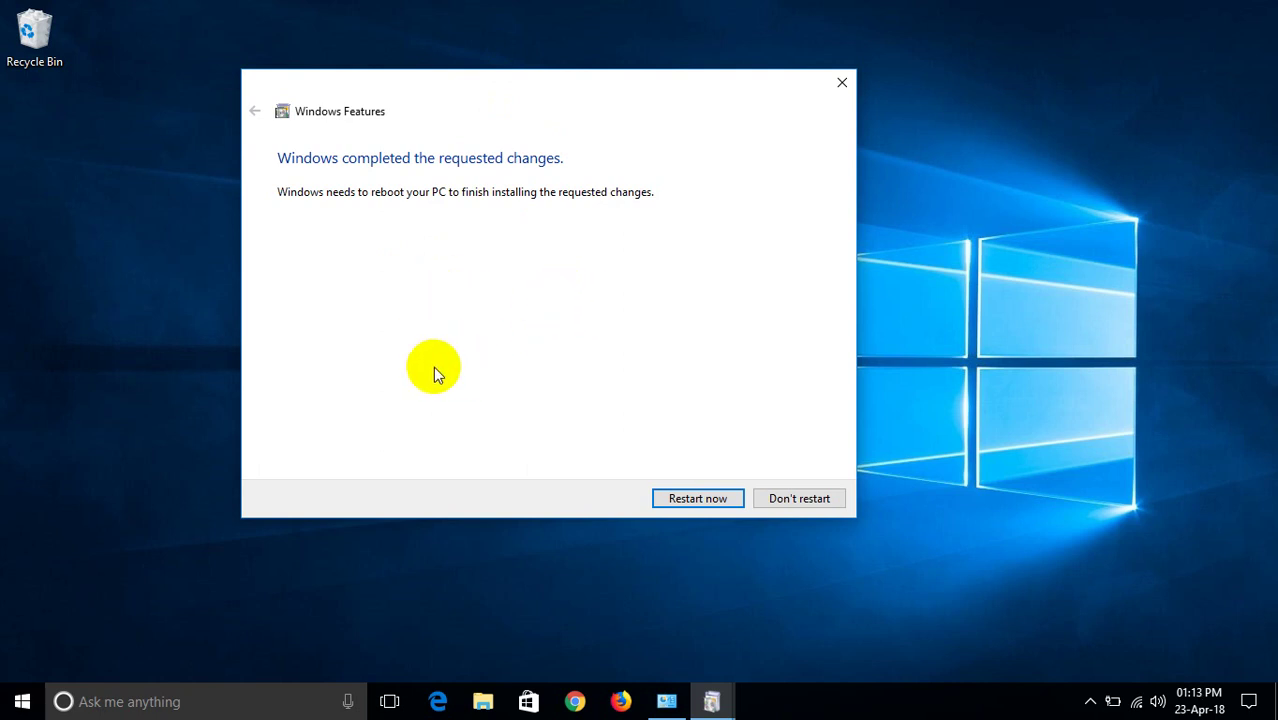
drag(502, 90, 496, 88)
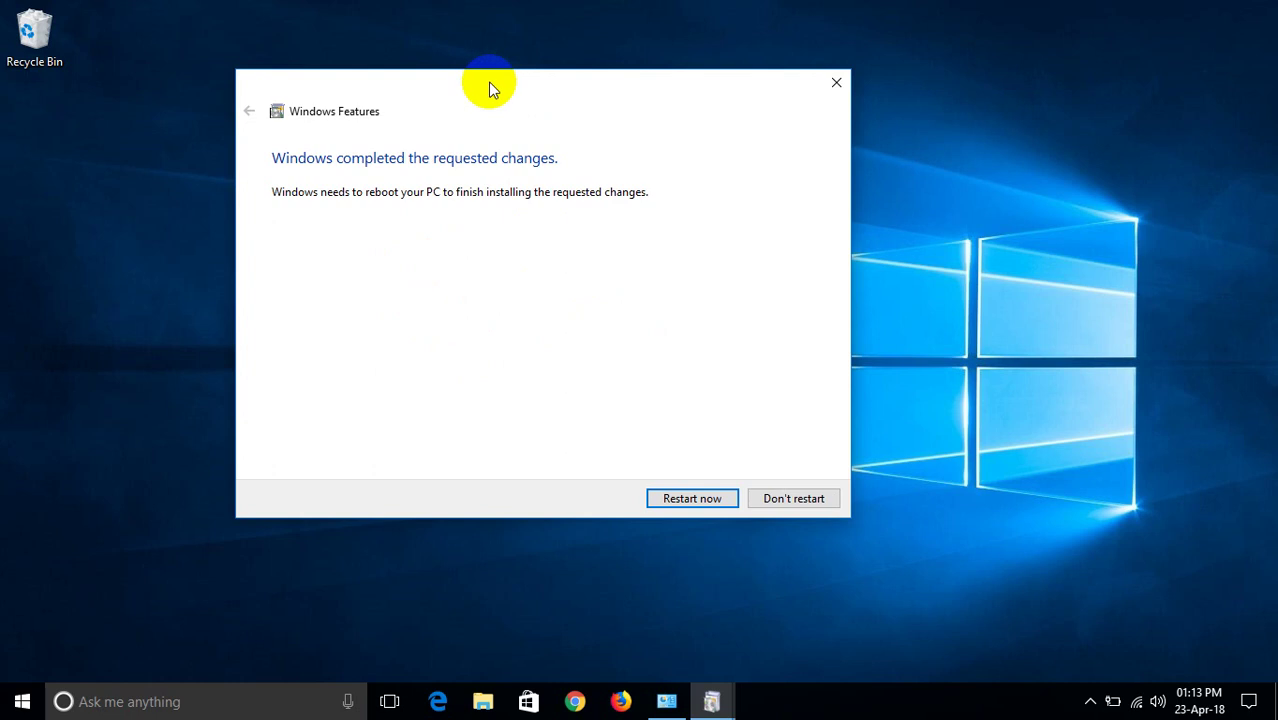
click(584, 82)
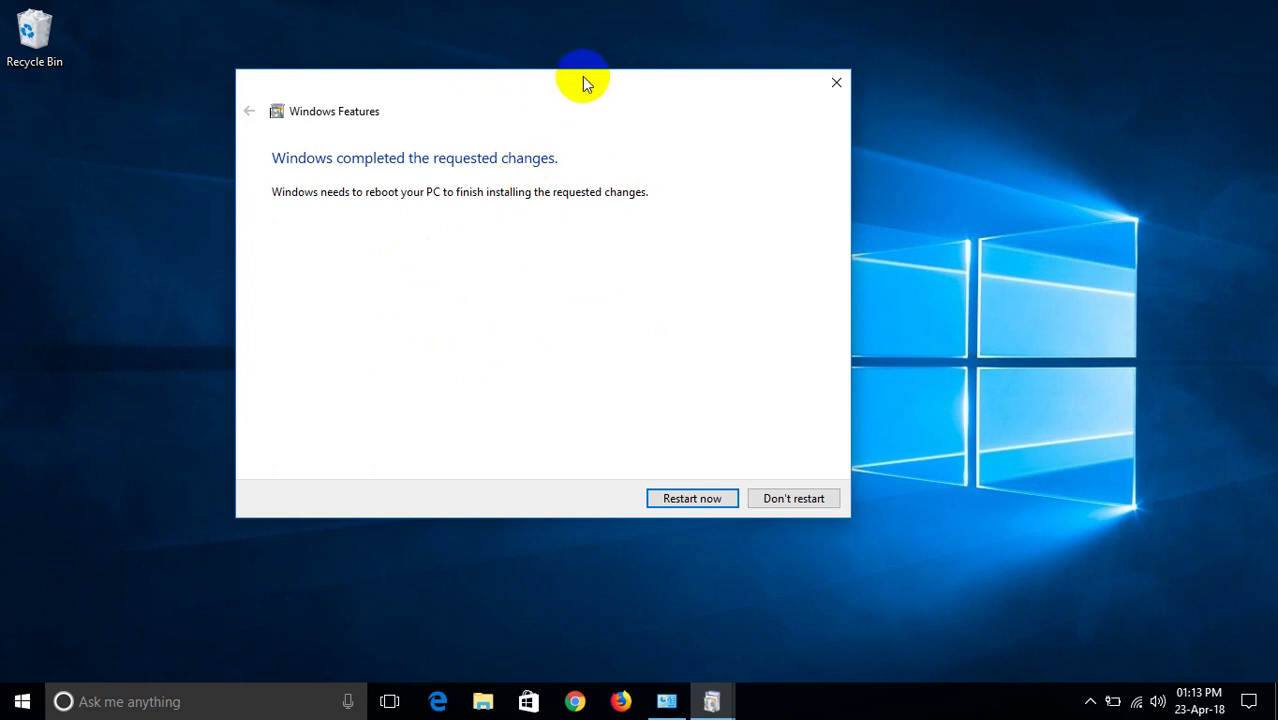